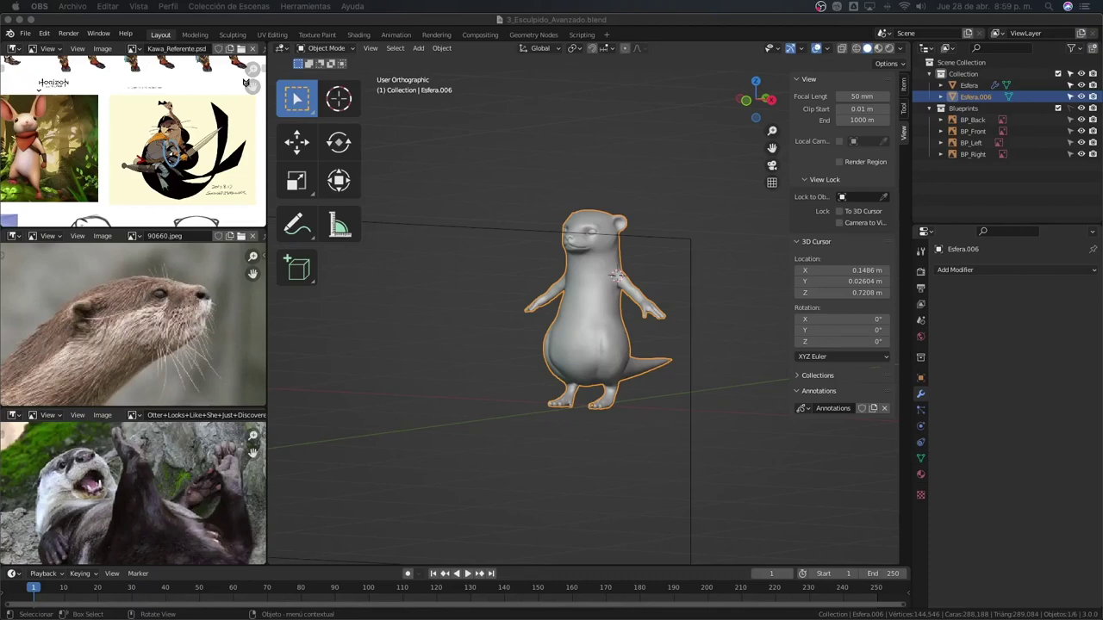
Orbit to a three-quarter view, switch the otter body into Sculpt Mode and zoom onto the eye
scroll(687, 121, "up", 4)
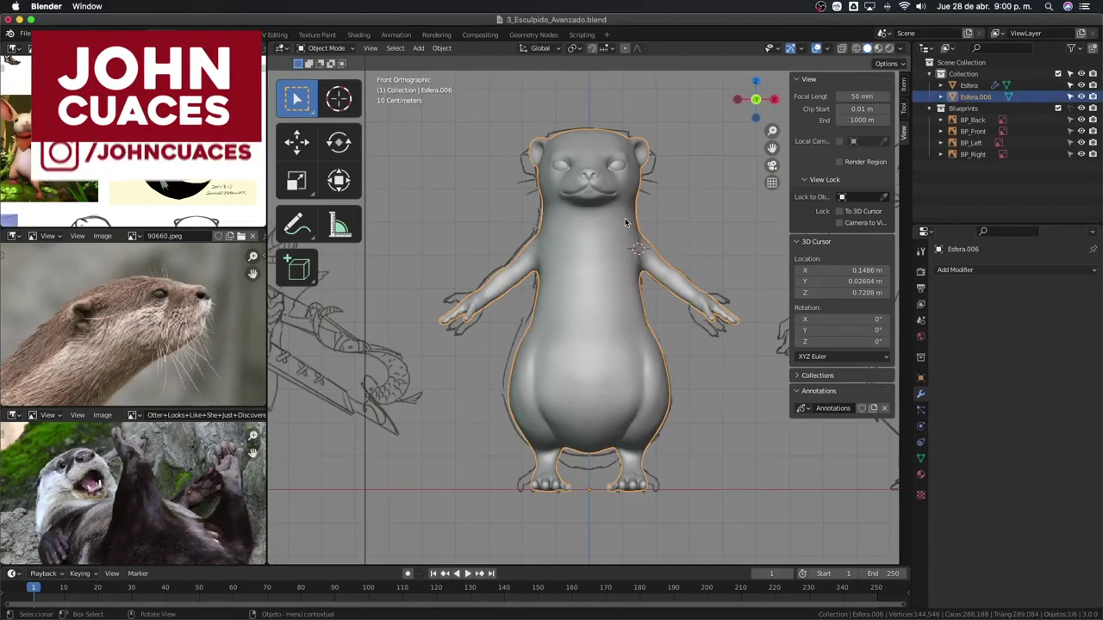
mouse_move(687, 122)
middle_mouse_down()
mouse_move(729, 261)
mouse_move(648, 249)
middle_mouse_up()
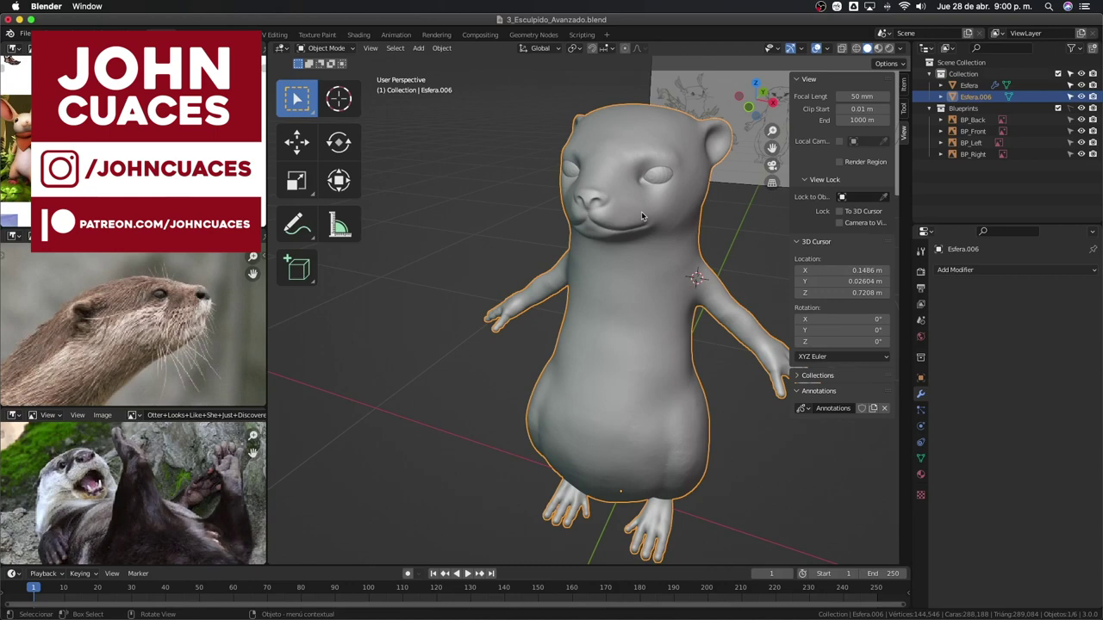
mouse_move(641, 216)
middle_mouse_down()
mouse_move(682, 205)
mouse_move(615, 293)
middle_mouse_up()
scroll(615, 293, "up", 3)
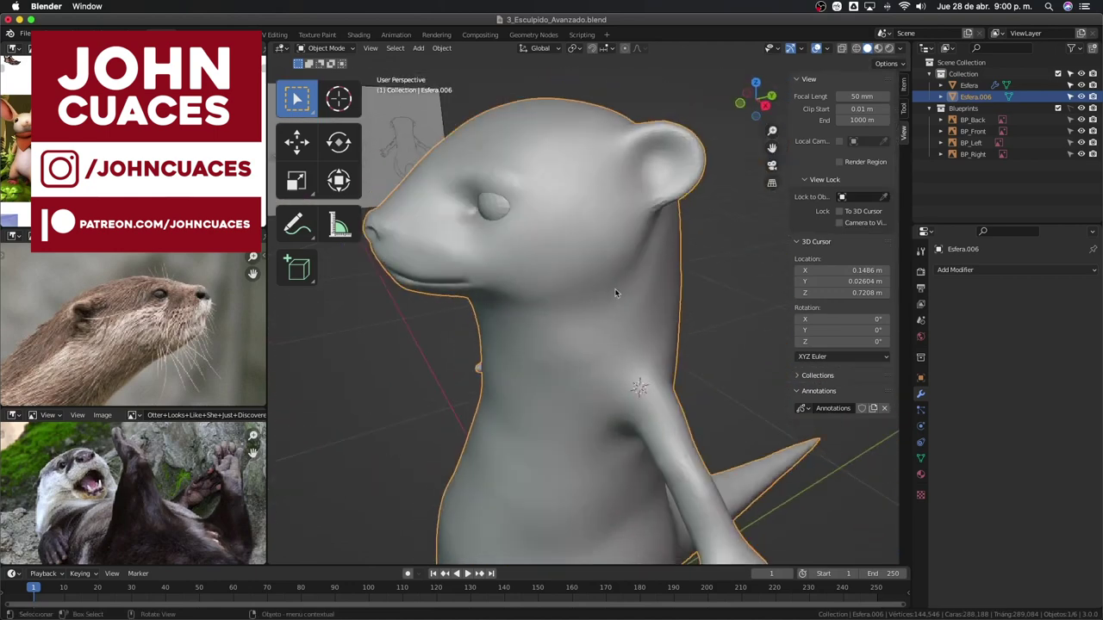
key("ctrl+Tab")
scroll(544, 207, "up", 3)
Shape the skin around the eye into a rim with the Grab brush, checking from the right side view
scroll(601, 276, "up", 3)
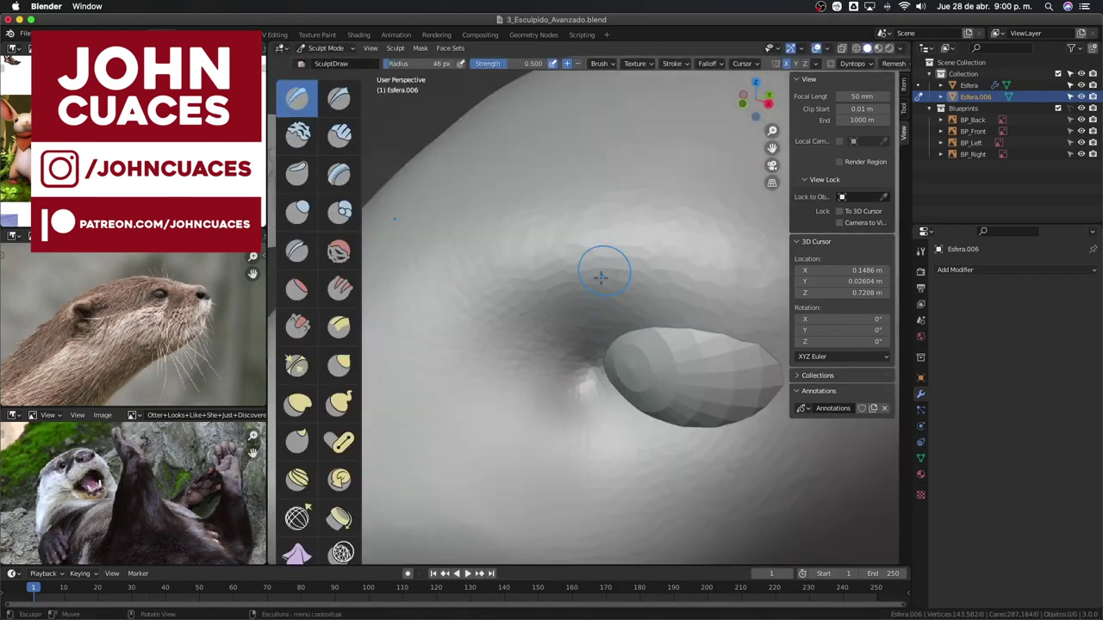
scroll(583, 353, "down", 8)
scroll(542, 360, "up", 8)
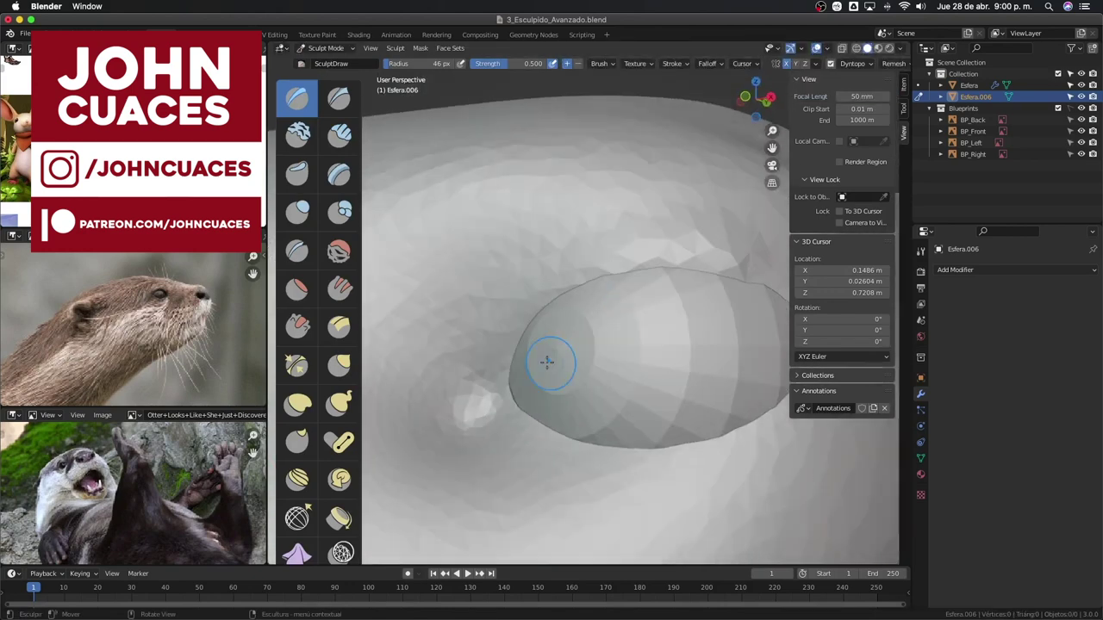
scroll(556, 418, "up", 2)
middle_click_drag(556, 417, 604, 272)
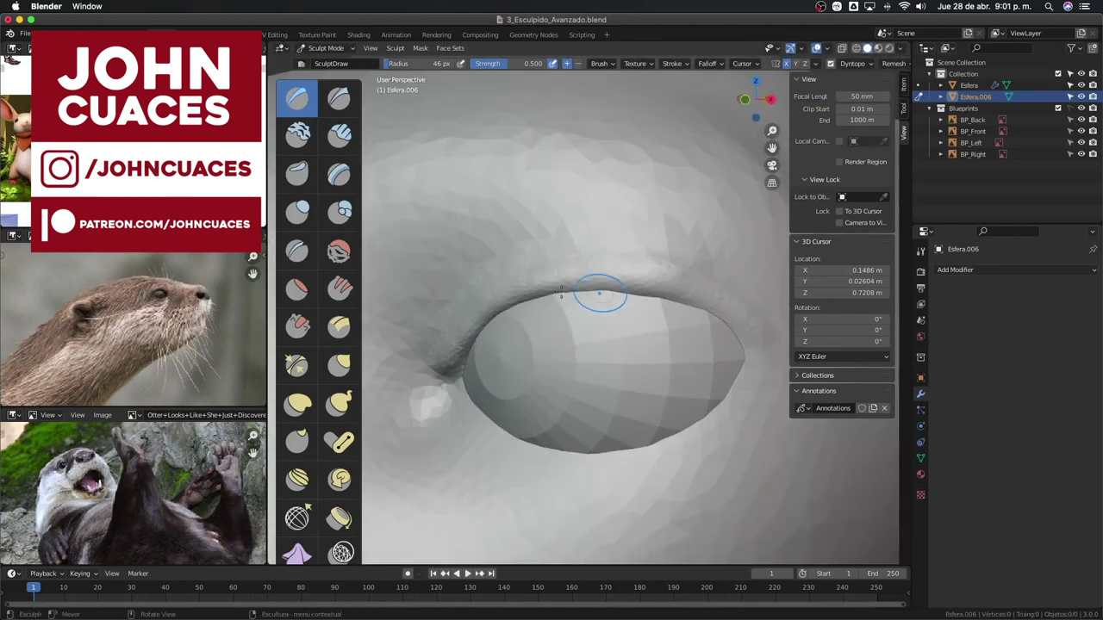
scroll(599, 294, "down", 5)
middle_click_drag(628, 365, 591, 357)
key("KP_3")
key("g")
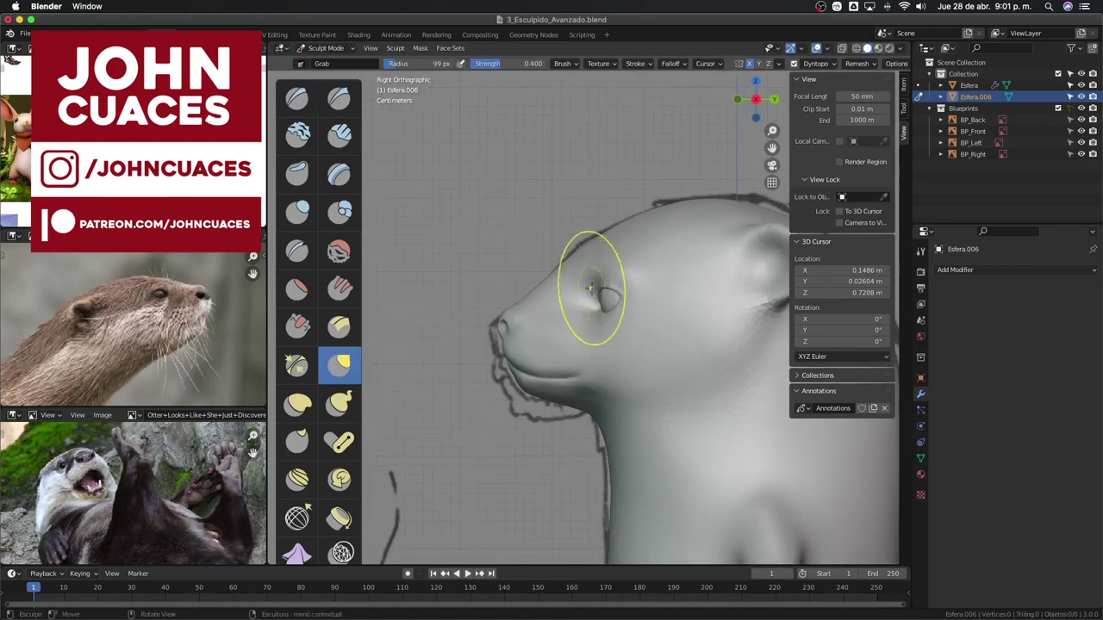
mouse_move(590, 288)
middle_mouse_down()
mouse_move(628, 320)
mouse_move(603, 285)
middle_mouse_up()
Switch modes through the Ctrl+Tab pie, enlarge the brush radius, and look down on the head
key("ctrl+Tab")
left_click(707, 335)
key("Escape")
key("ctrl+Tab")
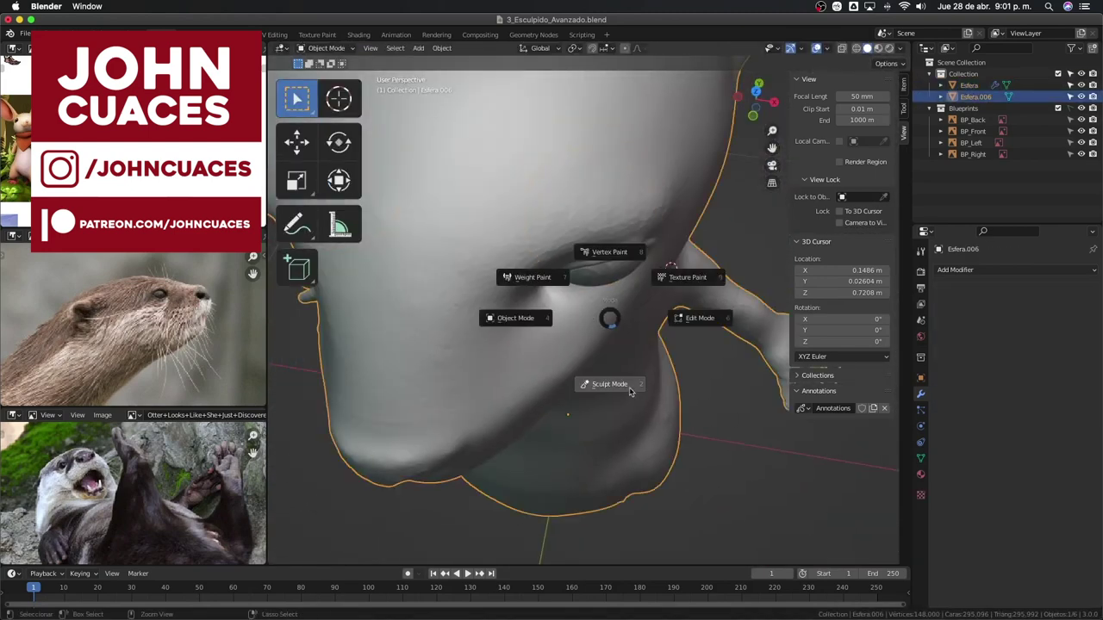
left_click(609, 386)
key("f")
left_click(673, 294)
mouse_move(672, 295)
middle_mouse_down()
mouse_move(609, 258)
mouse_move(586, 276)
mouse_move(598, 283)
mouse_move(642, 250)
mouse_move(615, 227)
mouse_move(601, 339)
mouse_move(593, 241)
middle_mouse_up()
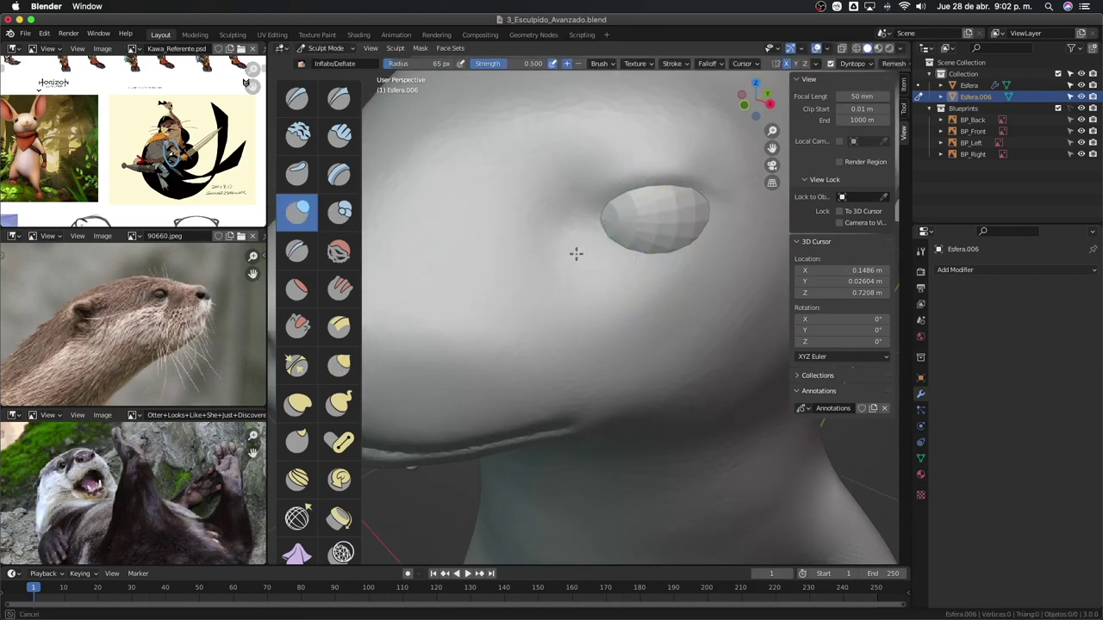
mouse_move(607, 175)
middle_mouse_down()
mouse_move(572, 305)
mouse_move(603, 259)
middle_mouse_up()
Drop to Object Mode and back into Sculpt Mode, then work on the head from the side
key("ctrl+Tab")
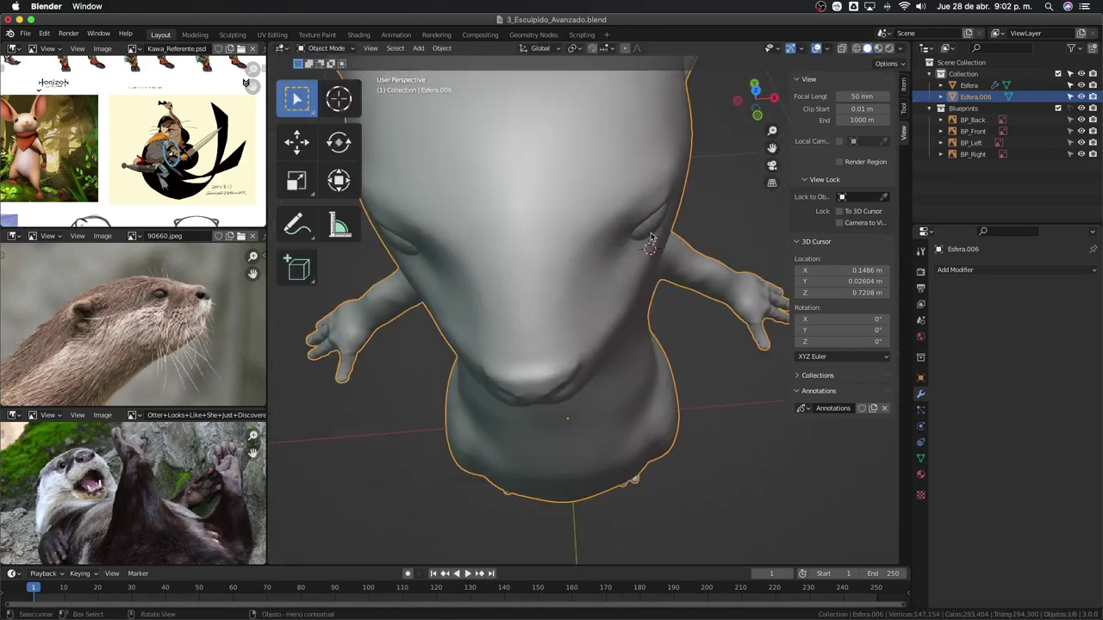
left_click(653, 222)
key("g")
key("x")
left_click(664, 307)
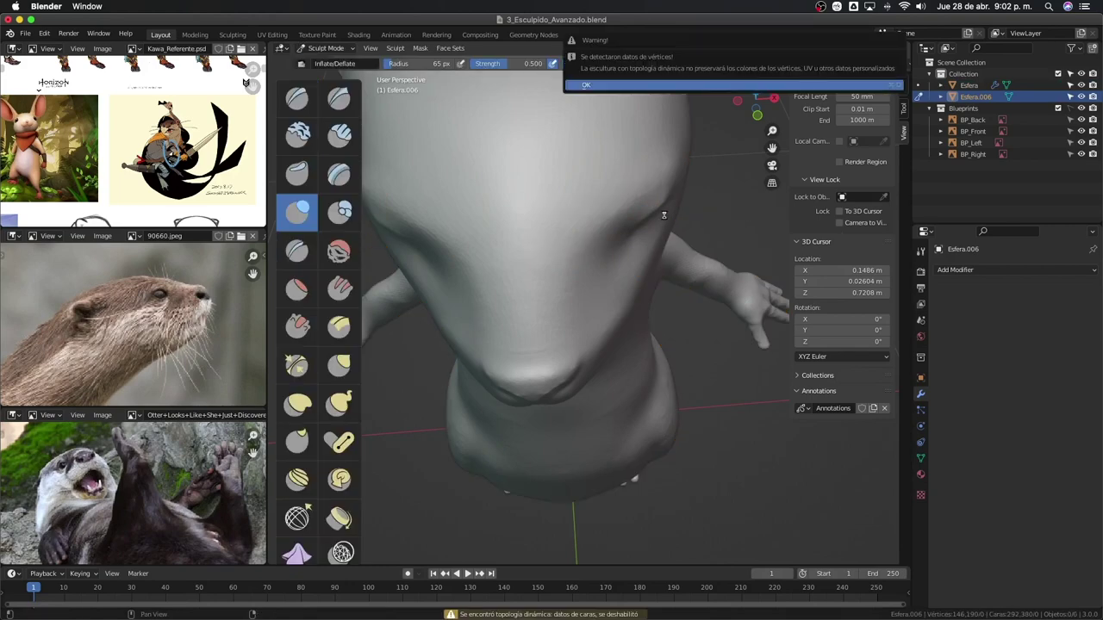
mouse_move(665, 204)
middle_mouse_down()
mouse_move(655, 233)
mouse_move(669, 197)
mouse_move(663, 268)
mouse_move(611, 279)
mouse_move(625, 215)
mouse_move(632, 263)
mouse_move(655, 202)
mouse_move(670, 256)
mouse_move(565, 267)
mouse_move(559, 281)
mouse_move(608, 138)
mouse_move(620, 302)
mouse_move(615, 263)
mouse_move(635, 229)
mouse_move(515, 249)
mouse_move(634, 294)
mouse_move(671, 270)
mouse_move(586, 361)
mouse_move(562, 291)
mouse_move(586, 287)
mouse_move(621, 252)
mouse_move(701, 246)
mouse_move(635, 214)
mouse_move(646, 259)
mouse_move(637, 266)
mouse_move(657, 297)
mouse_move(620, 275)
mouse_move(524, 369)
mouse_move(524, 266)
mouse_move(511, 326)
middle_mouse_up()
scroll(634, 294, "up", 3)
Reshape the head top and face with Inflate/Deflate and Grab, checking front and right blueprint views
key("i")
mouse_move(634, 365)
middle_mouse_down()
mouse_move(571, 370)
mouse_move(574, 263)
mouse_move(586, 249)
mouse_move(665, 355)
mouse_move(628, 332)
mouse_move(636, 419)
mouse_move(623, 256)
middle_mouse_up()
key("g")
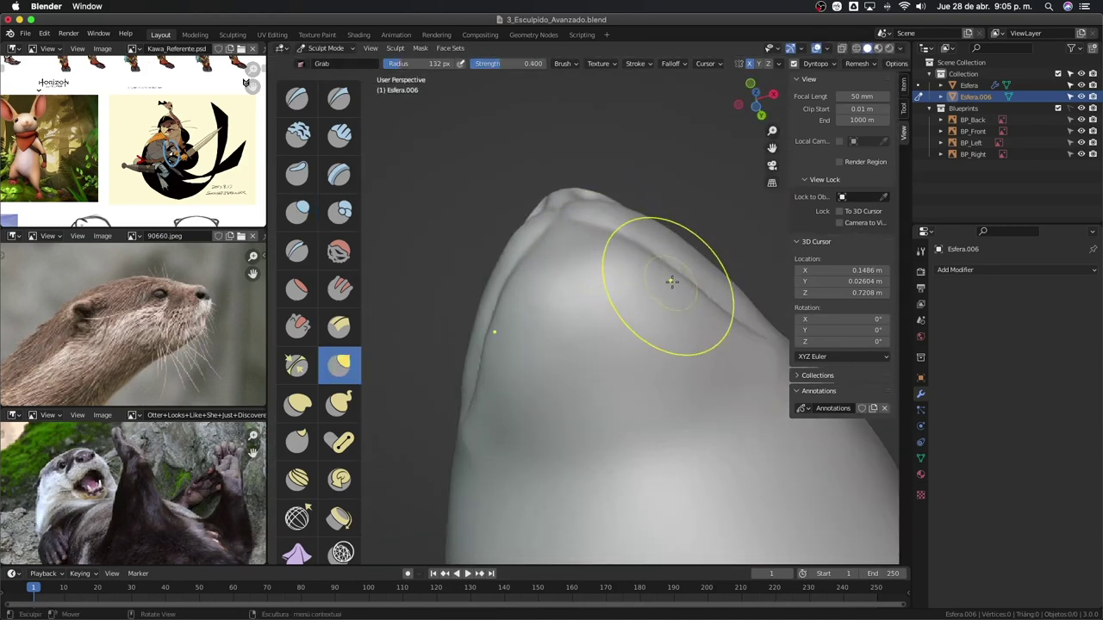
mouse_move(727, 324)
middle_mouse_down()
mouse_move(694, 337)
mouse_move(680, 258)
mouse_move(673, 300)
mouse_move(633, 266)
mouse_move(610, 314)
mouse_move(630, 336)
mouse_move(621, 308)
middle_mouse_up()
key("1")
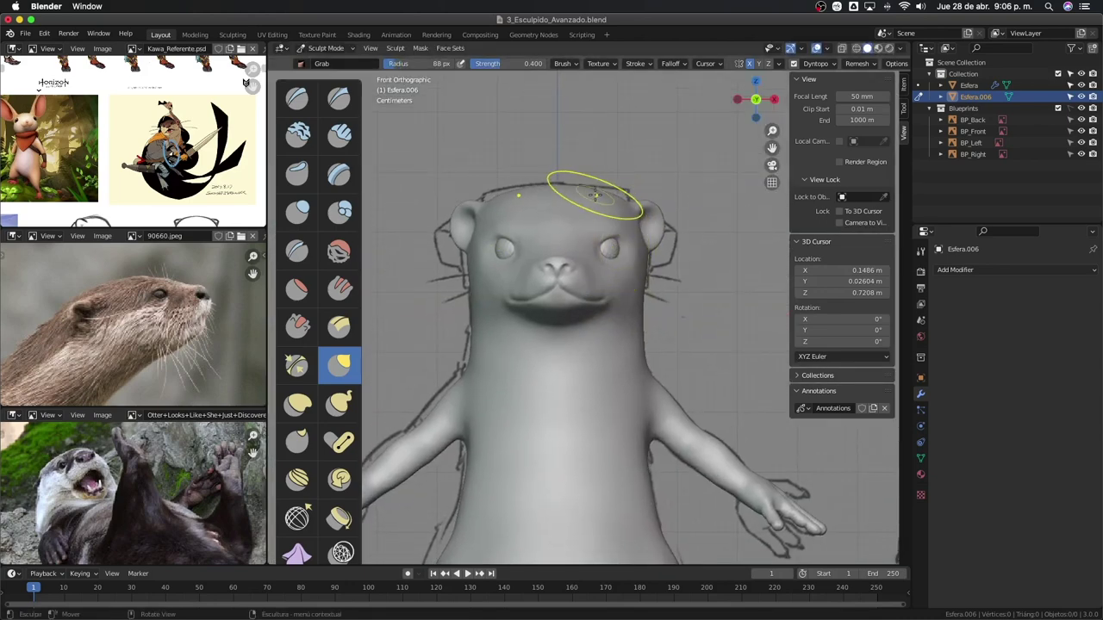
key("3")
mouse_move(611, 196)
middle_mouse_down()
mouse_move(611, 148)
mouse_move(523, 313)
mouse_move(487, 271)
mouse_move(702, 259)
mouse_move(603, 279)
mouse_move(593, 300)
mouse_move(583, 244)
mouse_move(620, 252)
middle_mouse_up()
scroll(603, 279, "up", 4)
Carve deeper nostrils into the snout with the Inflate/Deflate and Crease brushes
key("i")
mouse_move(553, 249)
middle_mouse_down()
mouse_move(579, 283)
mouse_move(608, 253)
mouse_move(615, 320)
mouse_move(554, 344)
mouse_move(539, 293)
middle_mouse_up()
key("shift+c")
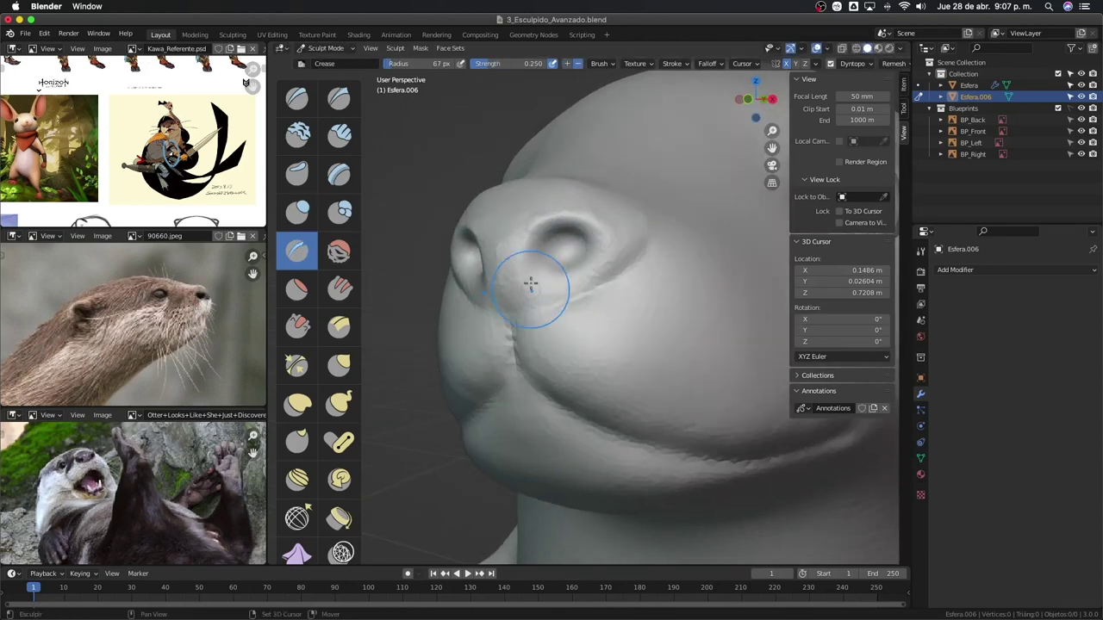
mouse_move(504, 240)
middle_mouse_down()
mouse_move(633, 300)
mouse_move(538, 250)
middle_mouse_up()
key("shift+c")
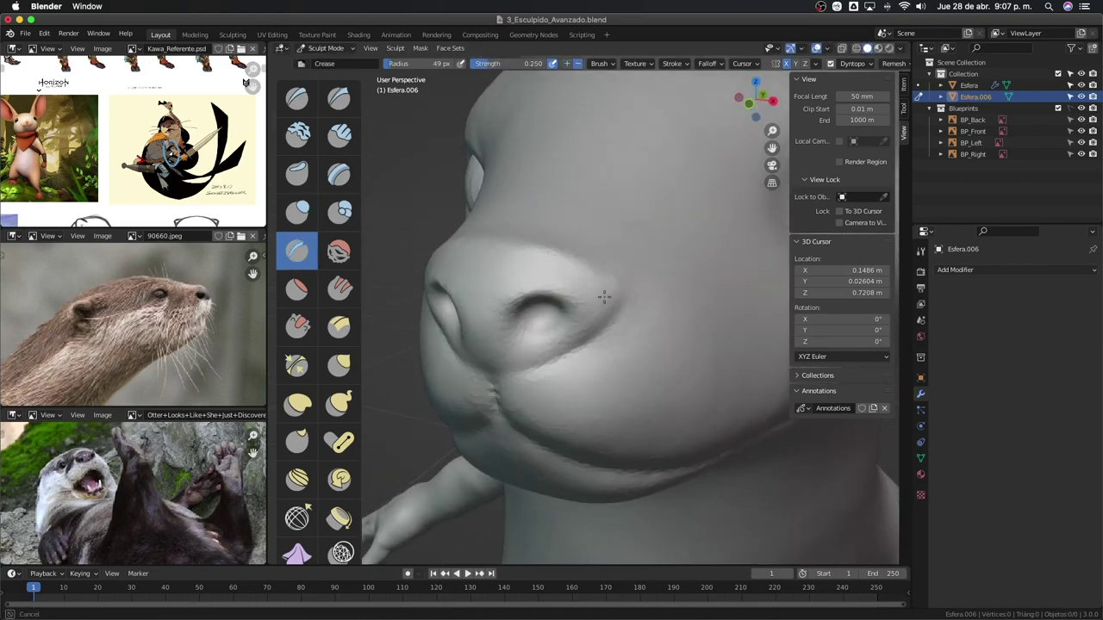
middle_click_drag(604, 297, 510, 234)
mouse_move(620, 182)
middle_mouse_down()
mouse_move(604, 210)
mouse_move(633, 218)
mouse_move(500, 256)
mouse_move(450, 297)
mouse_move(505, 365)
mouse_move(598, 337)
mouse_move(551, 307)
mouse_move(508, 325)
mouse_move(645, 296)
mouse_move(560, 371)
middle_mouse_up()
Pull and pinch the nose edges with alternating Grab and Crease strokes
key("g")
key("shift+c")
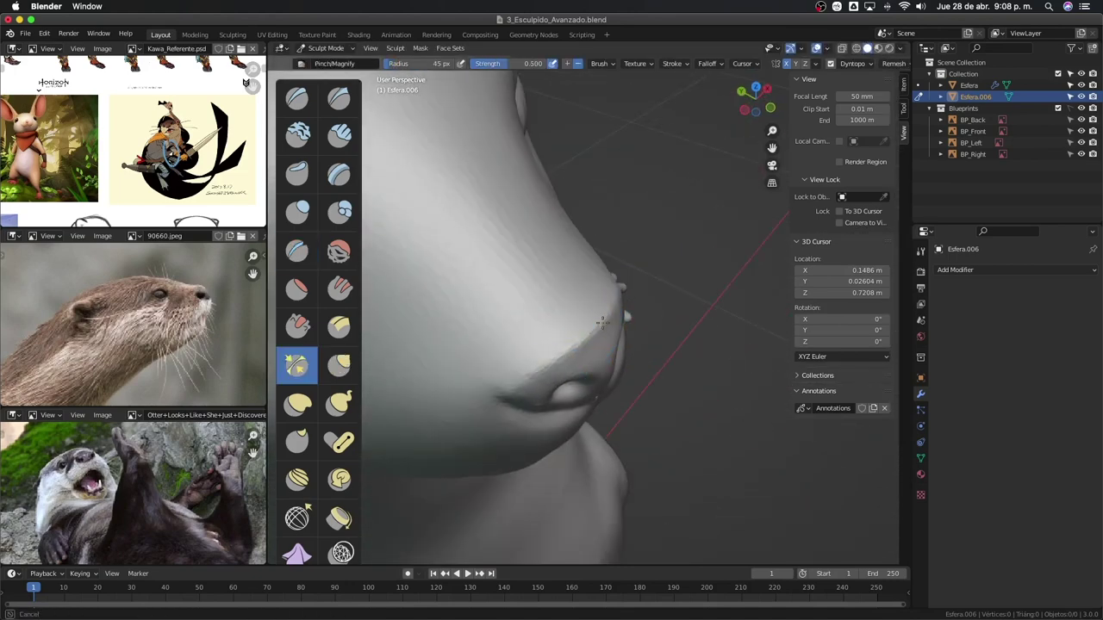
mouse_move(604, 321)
middle_mouse_down()
mouse_move(583, 307)
mouse_move(600, 259)
mouse_move(603, 345)
middle_mouse_up()
key("g")
scroll(604, 345, "down", 3)
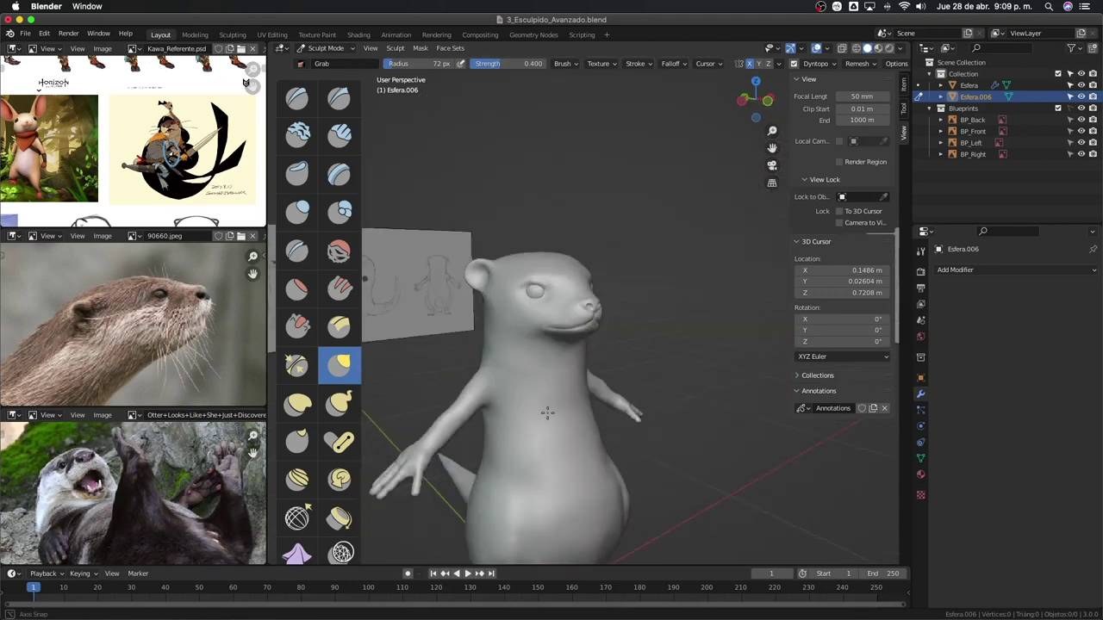
scroll(603, 344, "up", 4)
Inspect the eyes object's Symmetrize modifier in Object Mode, then return the body to Sculpt Mode
key("ctrl+Tab")
left_click(626, 308)
right_click(595, 297)
scroll(595, 302, "down", 5)
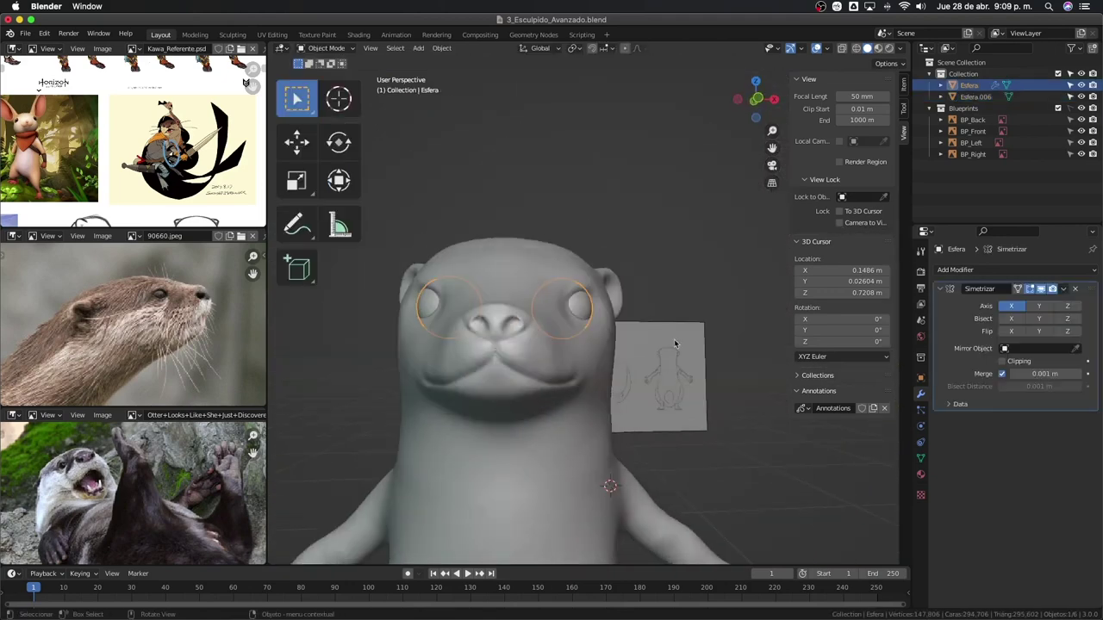
mouse_move(594, 301)
middle_mouse_down()
mouse_move(575, 312)
mouse_move(586, 293)
middle_mouse_up()
left_click(582, 271)
key("ctrl+Tab")
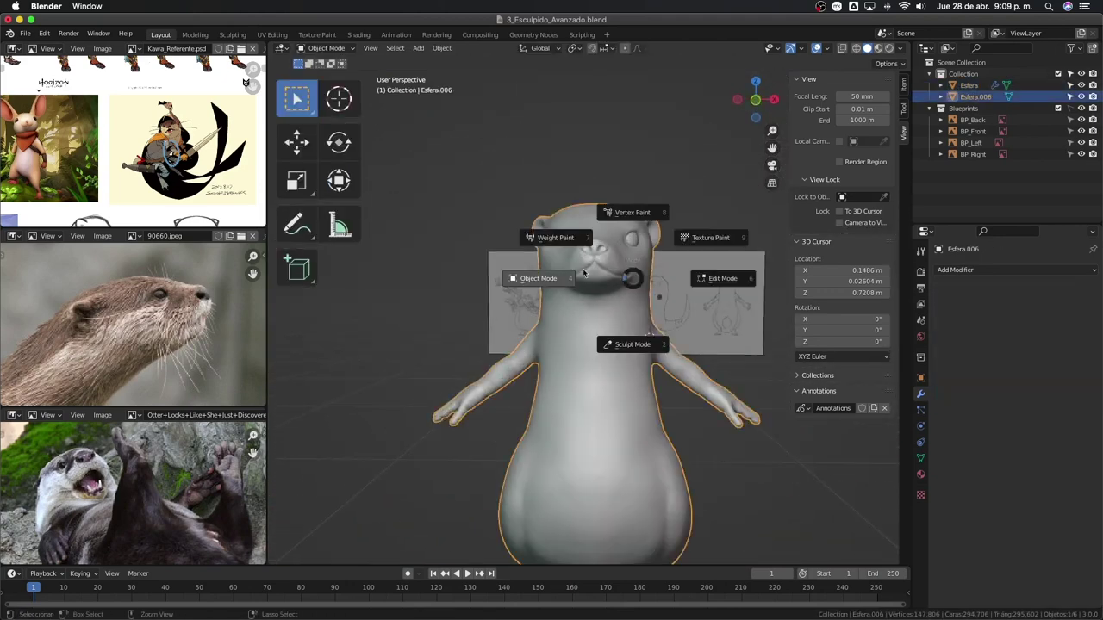
left_click(615, 342)
Add a faint crease over the brow with the Crease brush, starting from the front view
key("KP_1")
scroll(607, 246, "up", 3)
mouse_move(569, 232)
middle_mouse_down()
mouse_move(626, 254)
mouse_move(534, 259)
middle_mouse_up()
key("shift+c")
middle_click_drag(704, 211, 520, 283)
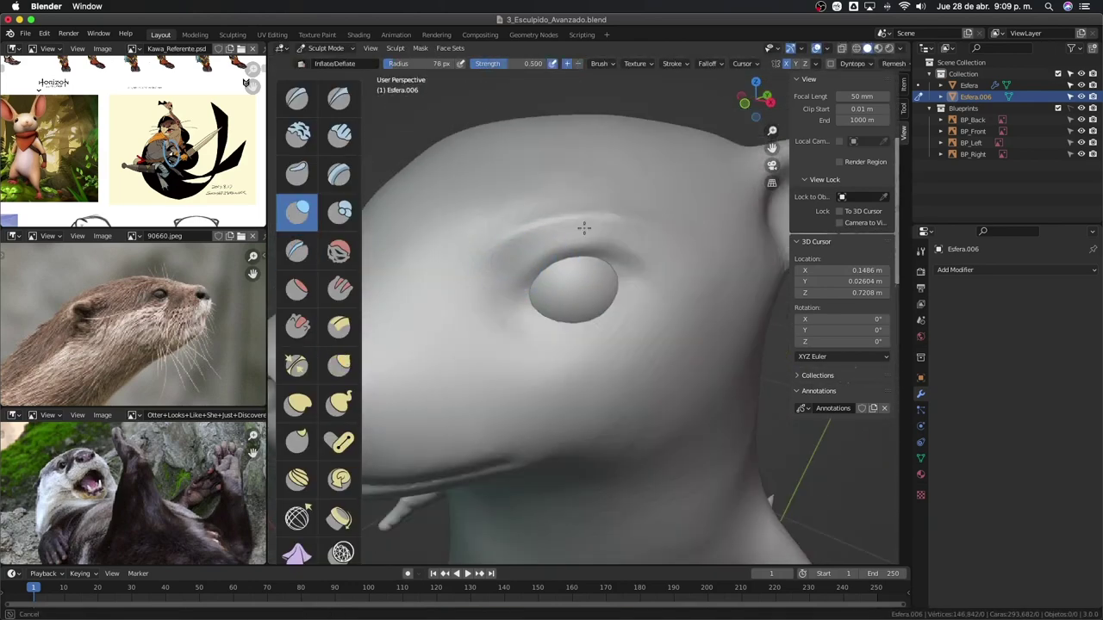
Reshape around the eye with a 114 px Grab brush, then inflate the eyelid area
mouse_move(611, 223)
middle_mouse_down()
mouse_move(665, 246)
mouse_move(647, 315)
mouse_move(542, 302)
mouse_move(570, 323)
mouse_move(670, 345)
mouse_move(660, 307)
mouse_move(628, 319)
mouse_move(646, 299)
mouse_move(623, 278)
mouse_move(615, 295)
mouse_move(676, 296)
mouse_move(652, 320)
mouse_move(660, 266)
mouse_move(618, 311)
mouse_move(628, 300)
middle_mouse_up()
key("g")
key("f")
left_click(645, 299)
key("i")
Raise the upper-left eyelid rim around the eyeball with the Draw brush
scroll(628, 334, "down", 3)
key("x")
scroll(618, 311, "up", 4)
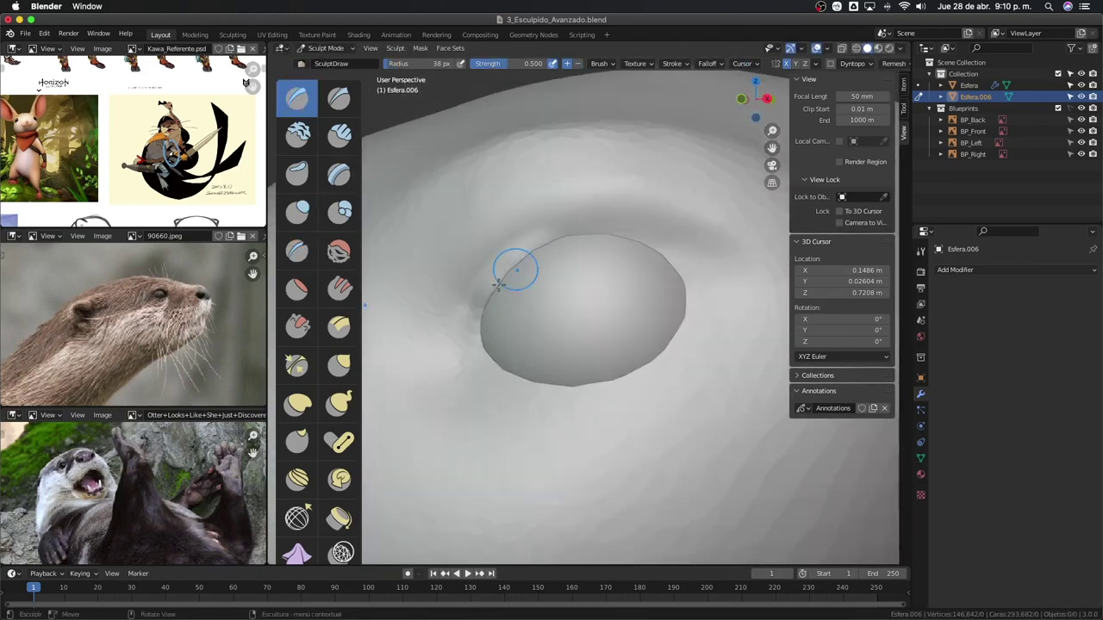
left_click_drag(563, 238, 466, 349)
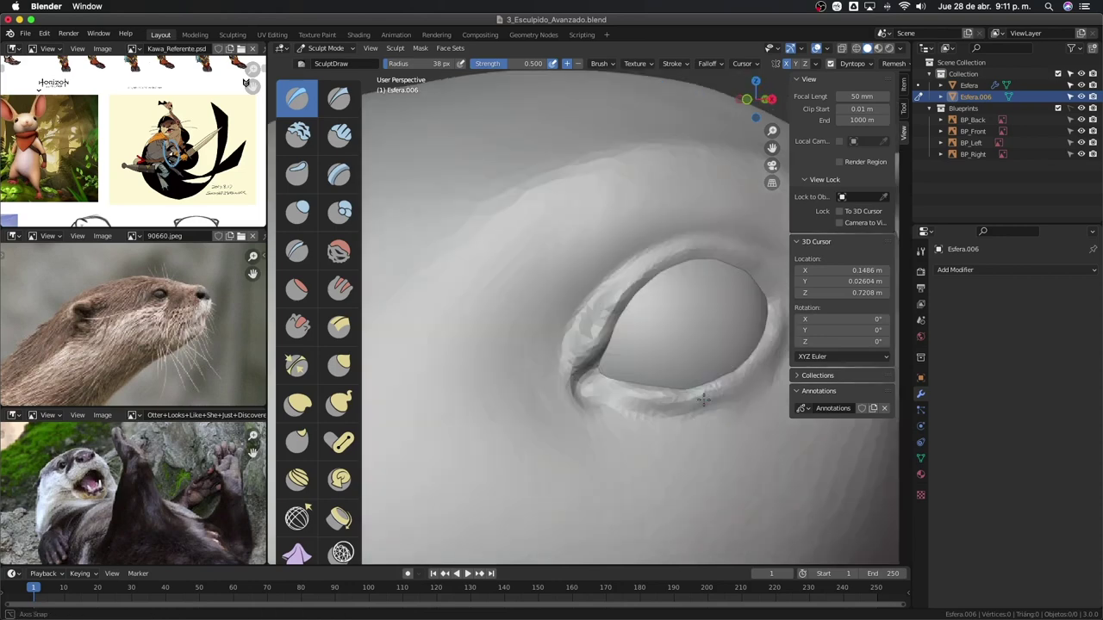
middle_click_drag(473, 367, 582, 340)
key("shift+c")
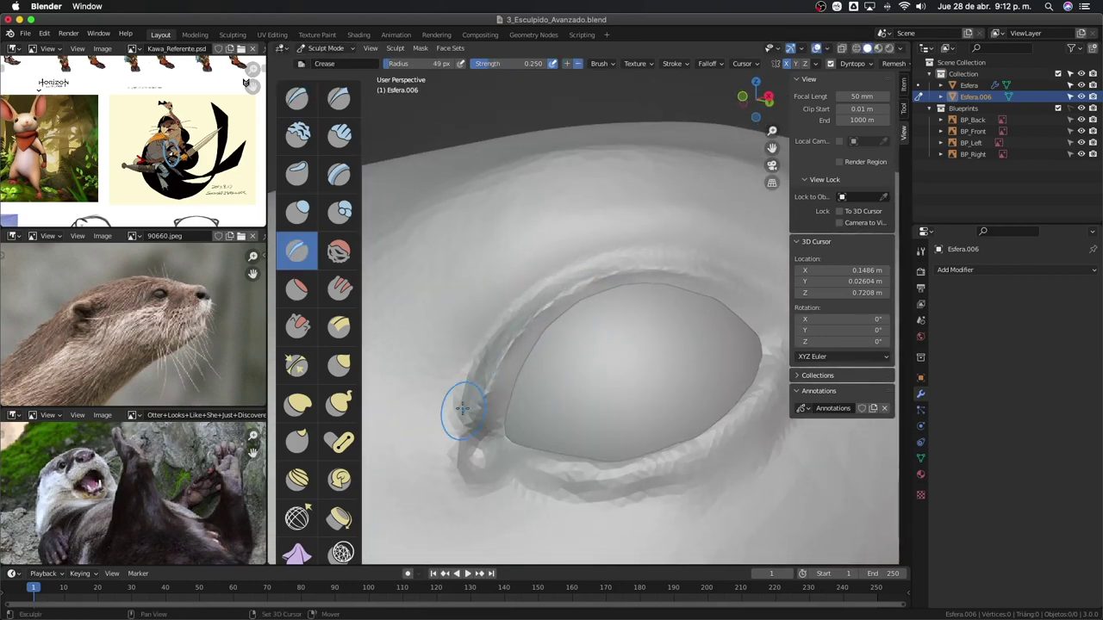
Reshape the eyelids with the Grab brush, checking the eye from several angles
mouse_move(462, 409)
middle_mouse_down()
mouse_move(646, 298)
mouse_move(537, 363)
middle_mouse_up()
key("g")
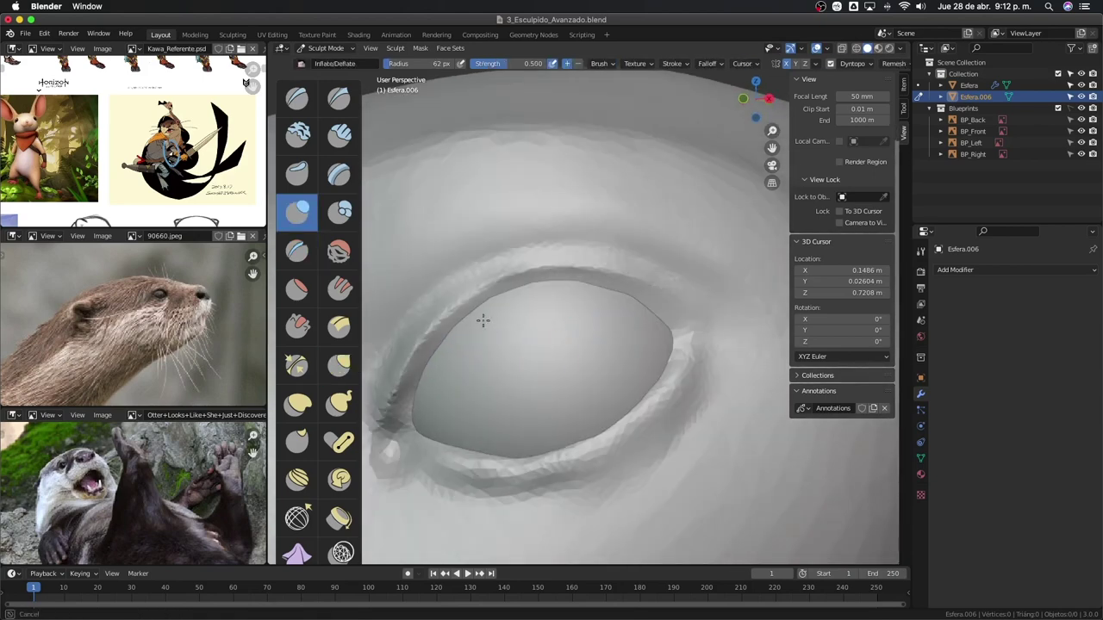
middle_click_drag(420, 401, 517, 345)
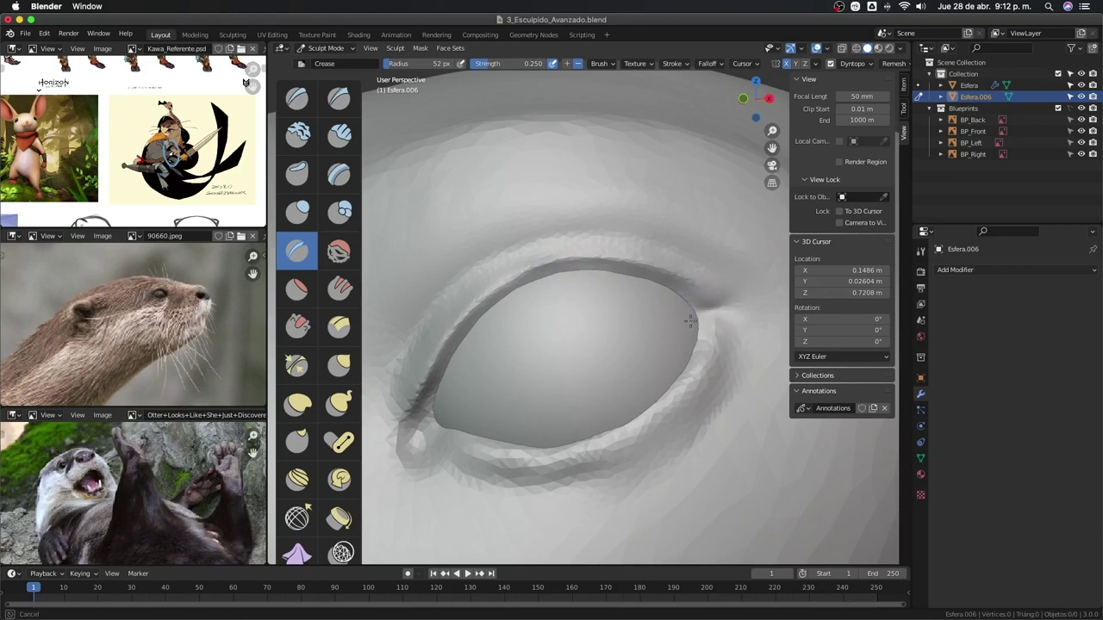
mouse_move(648, 433)
middle_mouse_down()
mouse_move(697, 332)
mouse_move(618, 350)
middle_mouse_up()
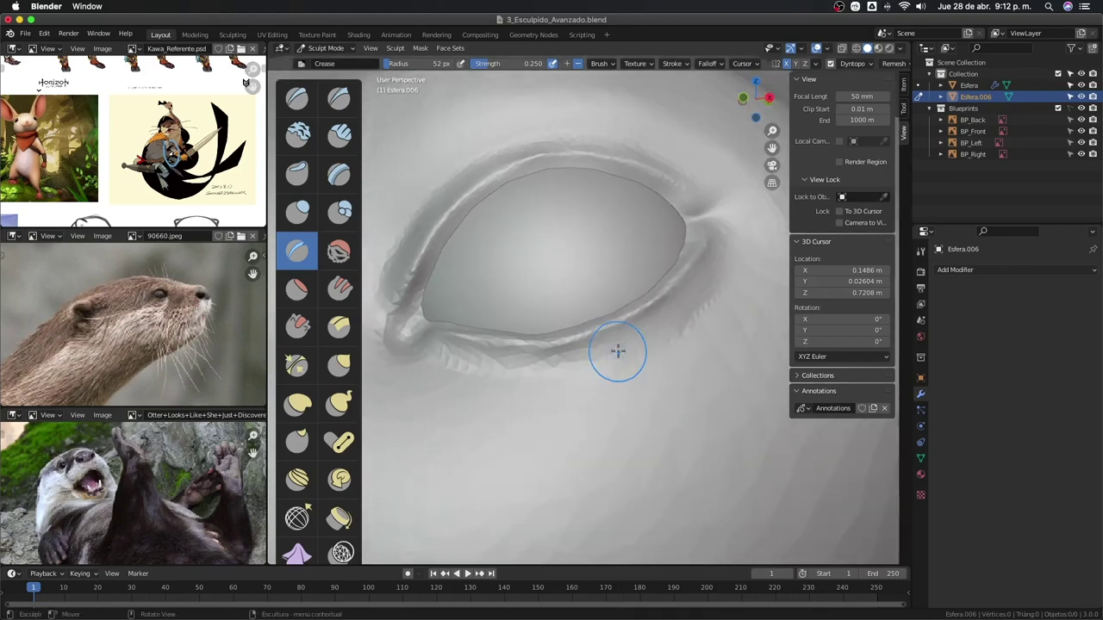
scroll(500, 408, "down", 5)
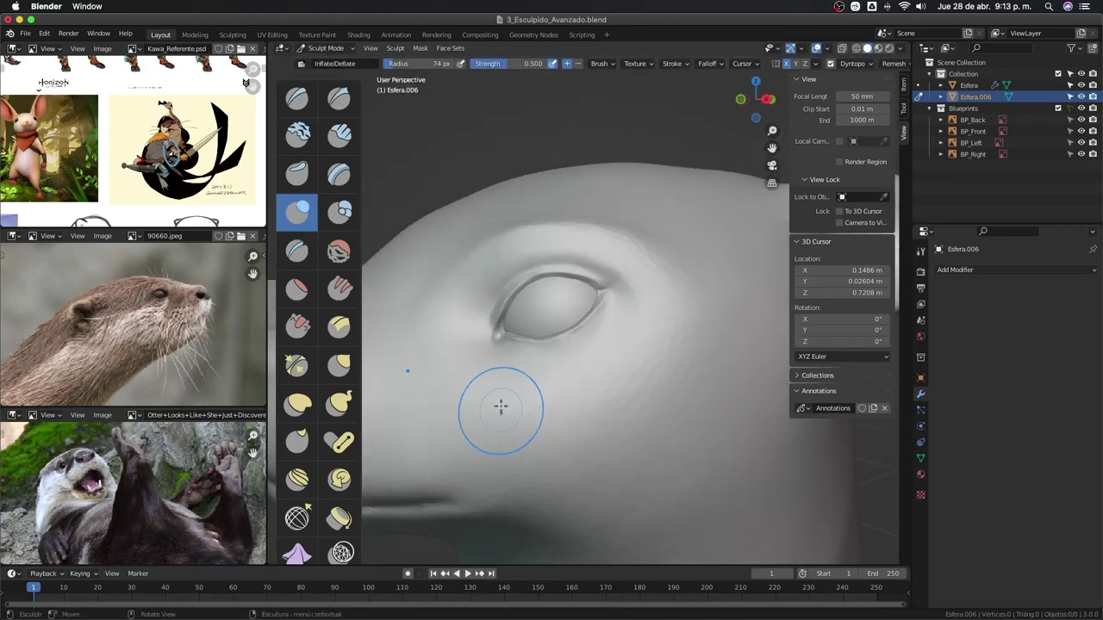
scroll(595, 352, "up", 3)
scroll(617, 295, "up", 3)
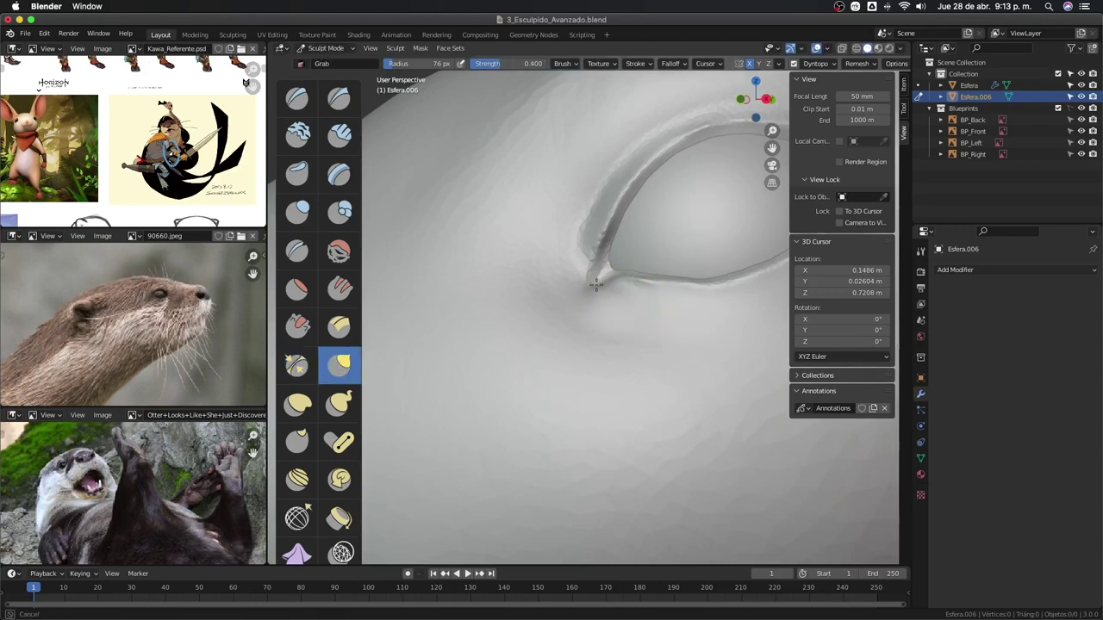
mouse_move(595, 284)
middle_mouse_down()
mouse_move(733, 296)
mouse_move(630, 285)
middle_mouse_up()
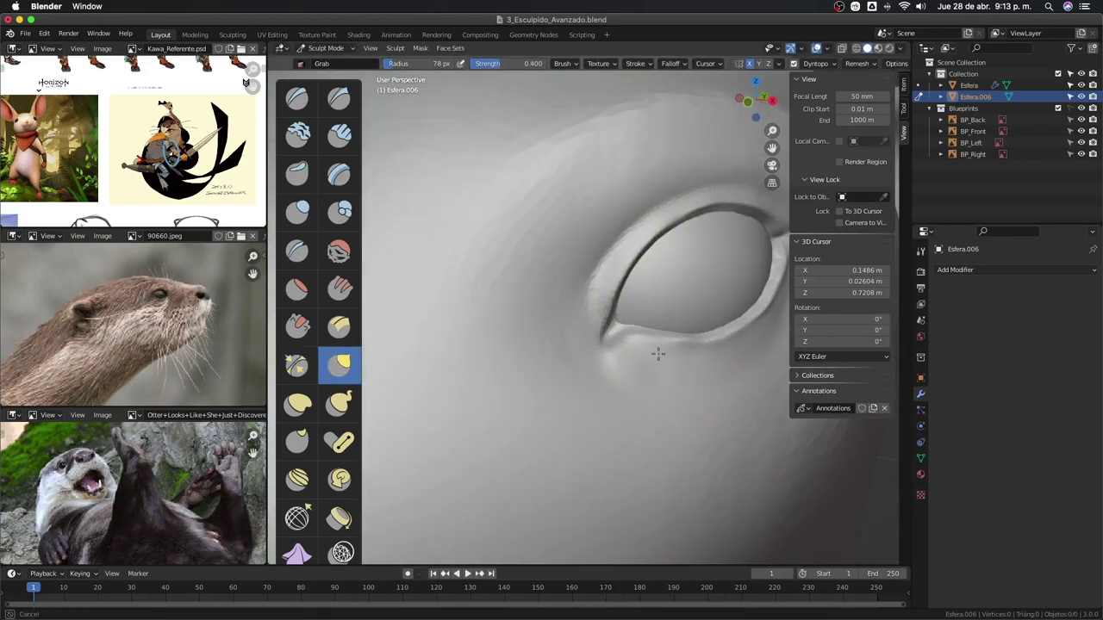
mouse_move(657, 353)
middle_mouse_down()
mouse_move(677, 258)
mouse_move(602, 235)
middle_mouse_up()
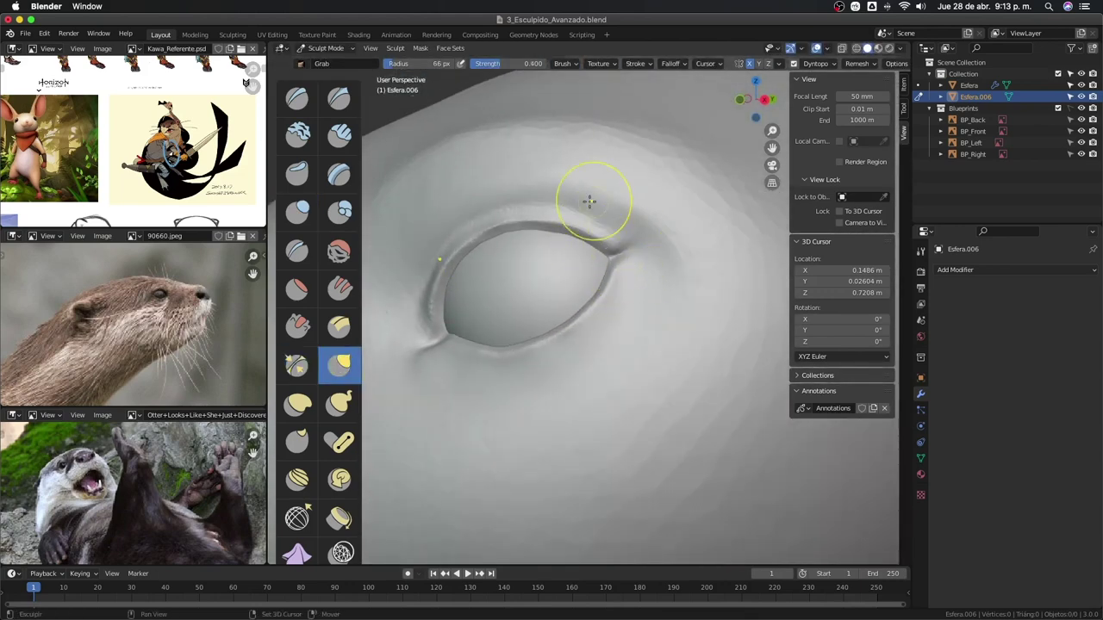
scroll(552, 339, "down", 5)
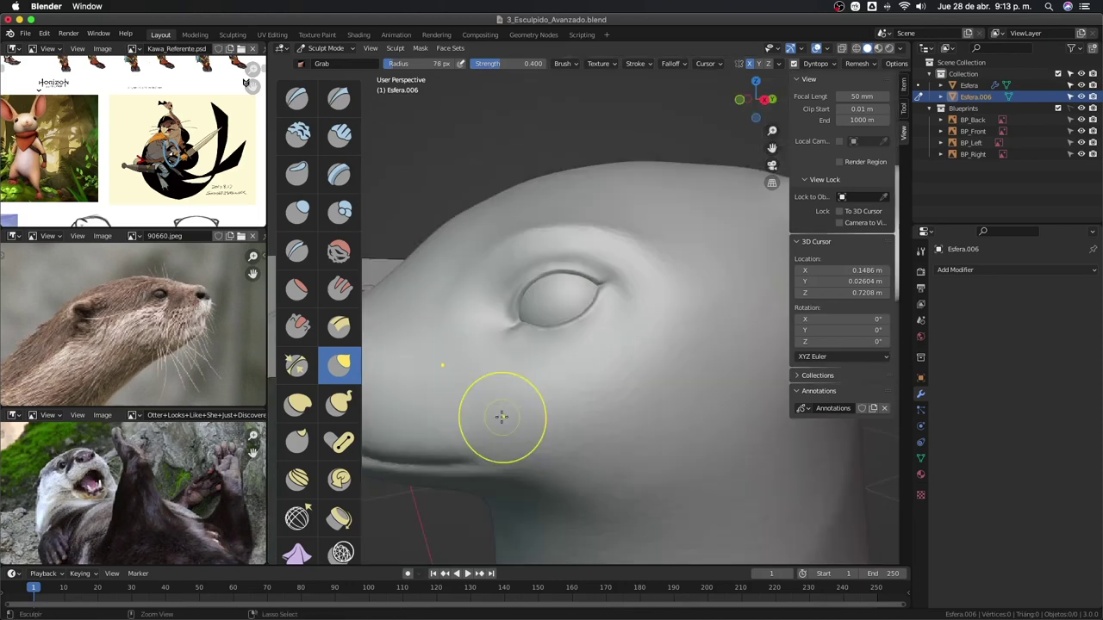
middle_click_drag(499, 416, 629, 393)
scroll(646, 364, "up", 3)
scroll(549, 302, "up", 3)
Crease the almond eye outline and corners, resizing the Crease brush between 34 px and 108 px
key("shift+c")
left_click(549, 302)
middle_click_drag(549, 302, 517, 273)
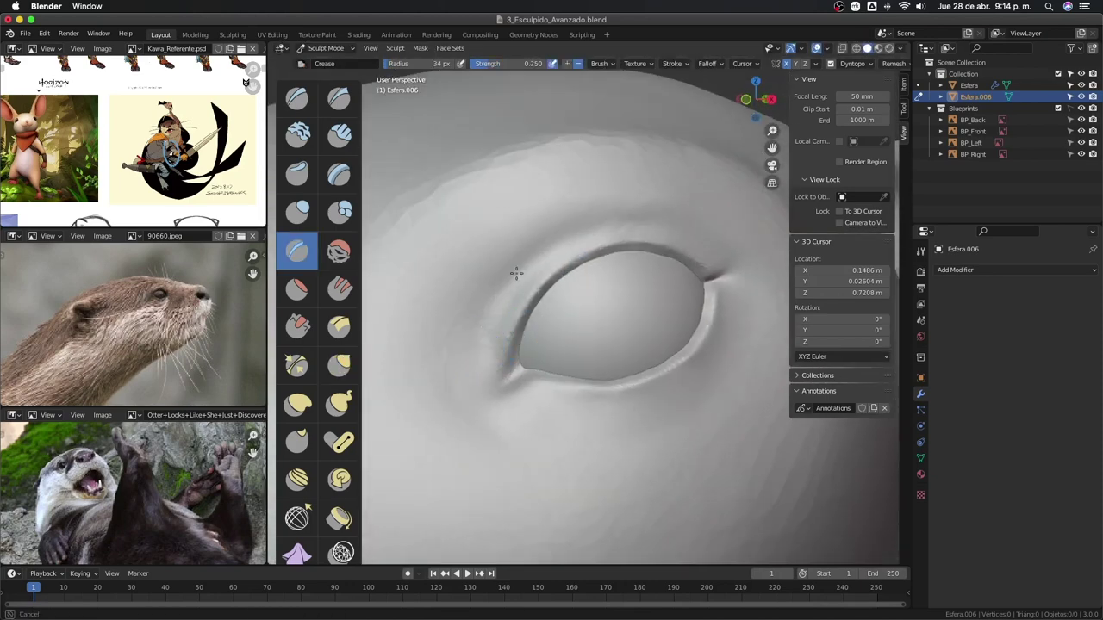
left_click(586, 315)
scroll(556, 379, "down", 3)
mouse_move(556, 379)
middle_mouse_down()
mouse_move(596, 325)
mouse_move(684, 300)
mouse_move(583, 421)
mouse_move(604, 369)
mouse_move(602, 242)
mouse_move(554, 301)
mouse_move(547, 345)
mouse_move(592, 320)
mouse_move(666, 394)
mouse_move(603, 319)
mouse_move(660, 273)
mouse_move(595, 420)
mouse_move(584, 394)
mouse_move(592, 313)
middle_mouse_up()
Cut the mouth line deeper with the Crease brush and tighten it with Pinch
key("shift+c")
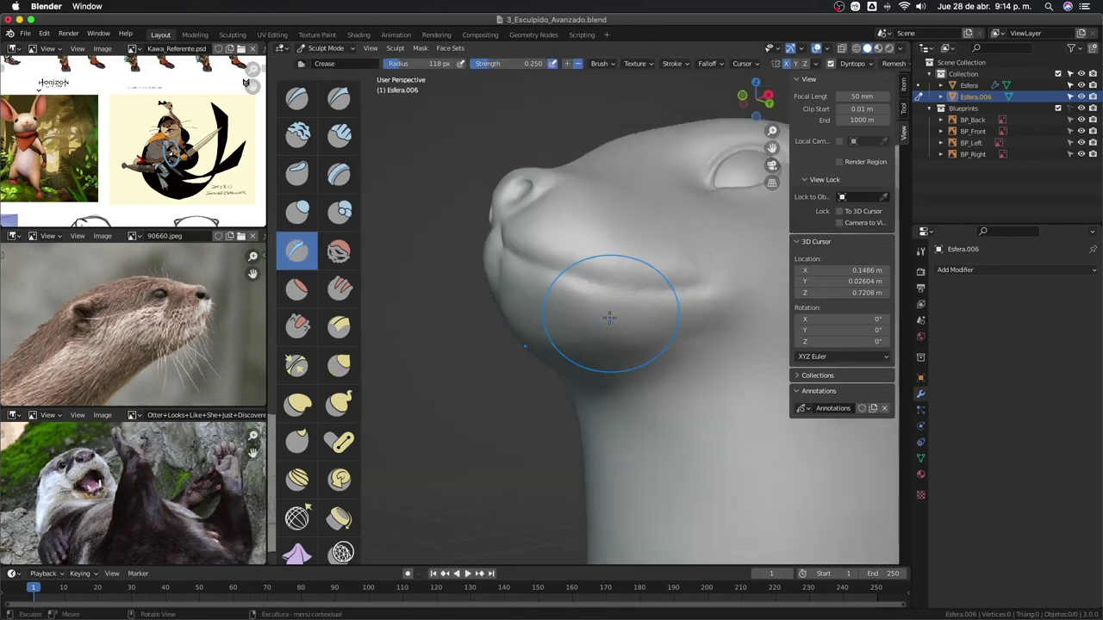
scroll(517, 271, "up", 3)
scroll(512, 259, "up", 2)
middle_click_drag(513, 258, 460, 239)
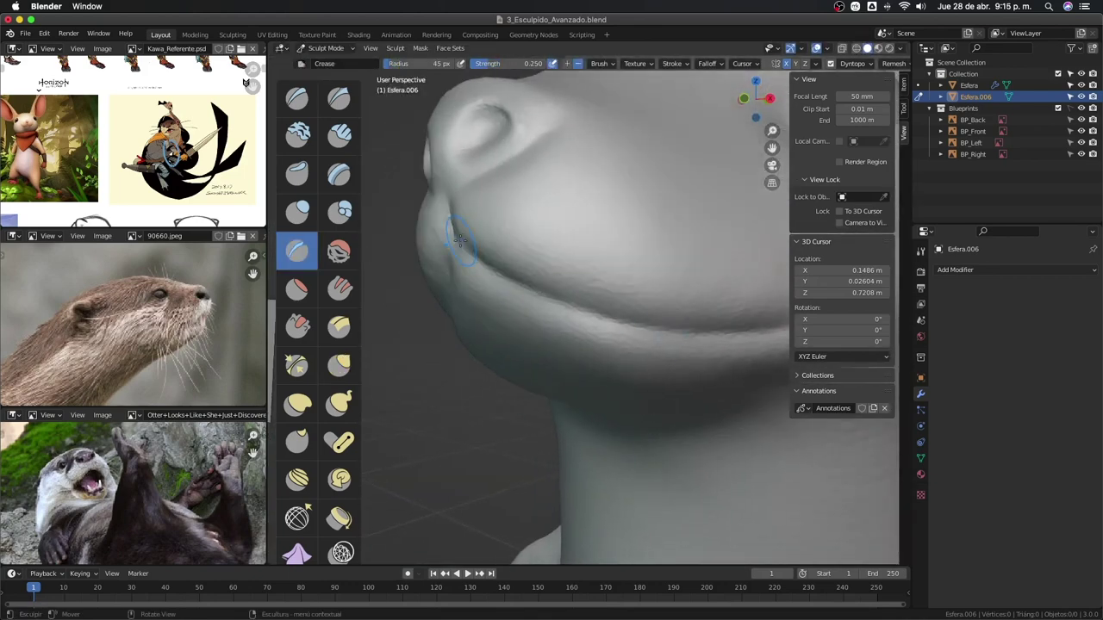
mouse_move(744, 335)
middle_mouse_down()
mouse_move(635, 328)
mouse_move(734, 307)
mouse_move(635, 365)
mouse_move(583, 254)
mouse_move(546, 316)
mouse_move(603, 327)
mouse_move(574, 305)
mouse_move(586, 319)
mouse_move(552, 350)
mouse_move(680, 323)
middle_mouse_up()
key("p")
scroll(703, 329, "down", 5)
key("shift+c")
scroll(584, 253, "up", 5)
key("shift+c")
Inflate the chin, then toggle to Object Mode and back into Sculpt Mode
key("i")
scroll(669, 336, "down", 5)
middle_click_drag(546, 438, 498, 455)
key("ctrl+Tab")
scroll(682, 262, "up", 5)
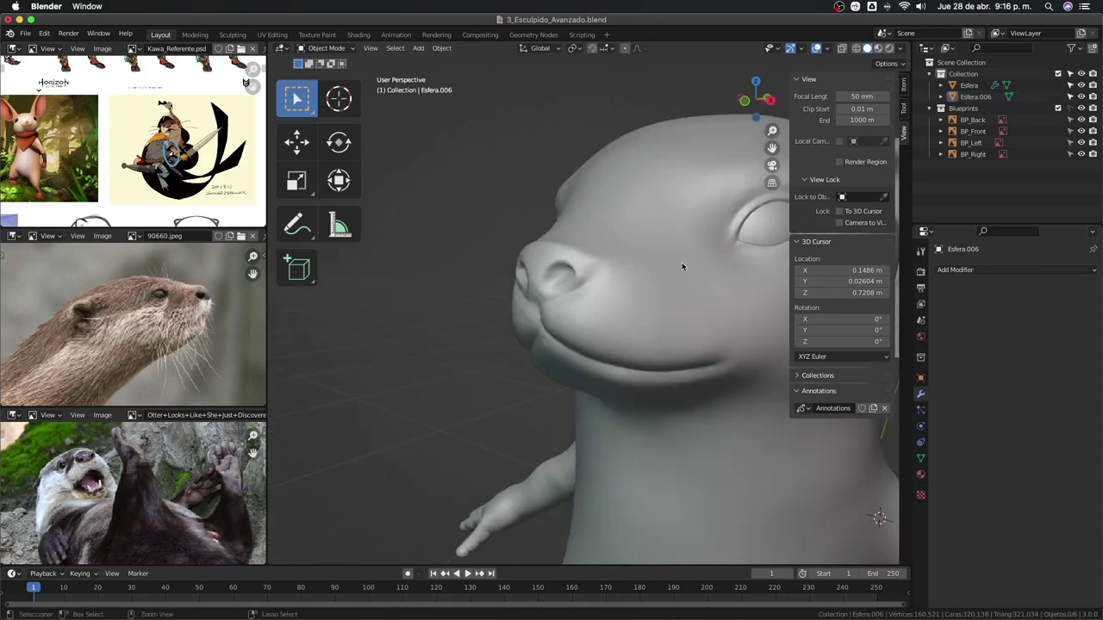
middle_click_drag(682, 262, 644, 365)
key("ctrl+Tab")
left_click(647, 431)
Puff out and round the chin and jaw with an 89 px Inflate brush
scroll(567, 122, "up", 5)
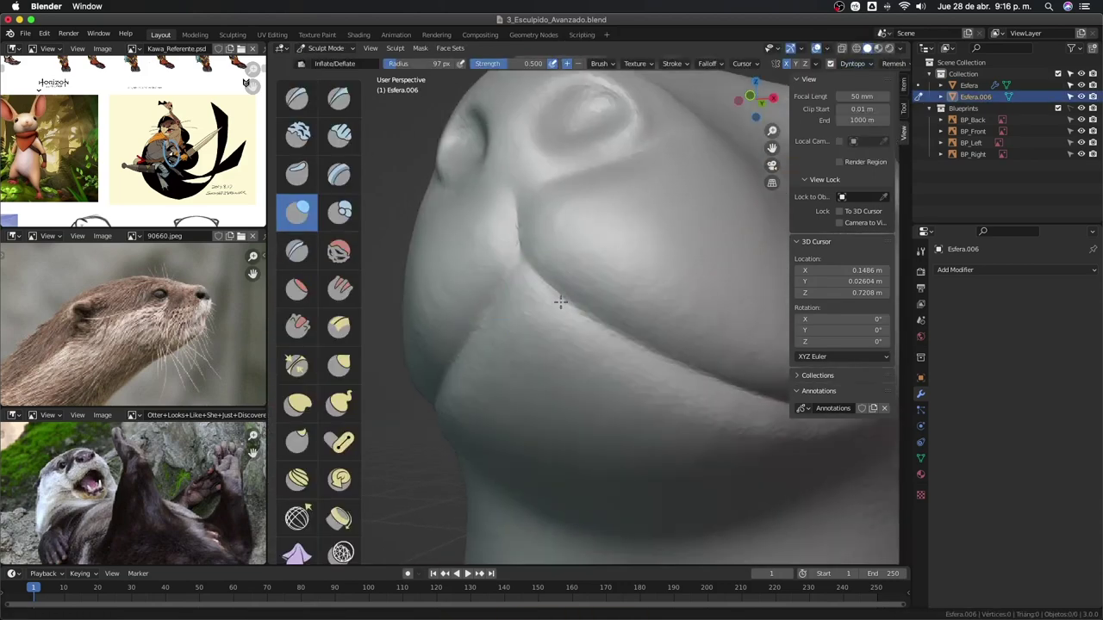
scroll(573, 224, "down", 3)
scroll(560, 215, "up", 3)
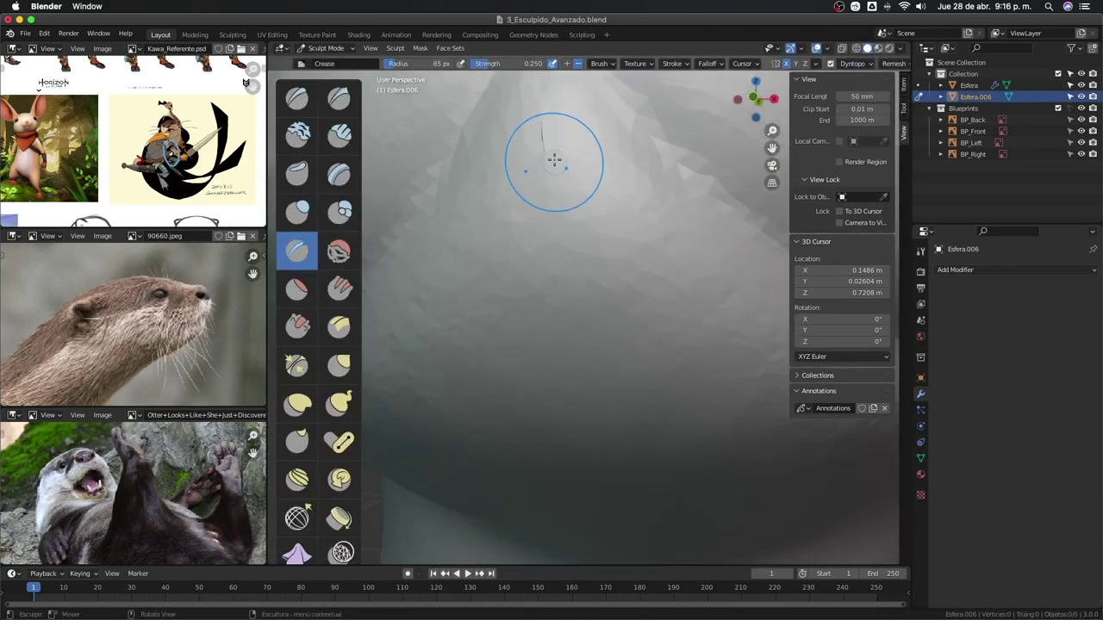
scroll(554, 160, "down", 5)
mouse_move(604, 345)
middle_mouse_down()
mouse_move(650, 400)
mouse_move(733, 455)
mouse_move(586, 247)
mouse_move(584, 217)
mouse_move(569, 271)
mouse_move(619, 277)
middle_mouse_up()
scroll(733, 456, "up", 2)
key("f")
key("i")
left_click(580, 248)
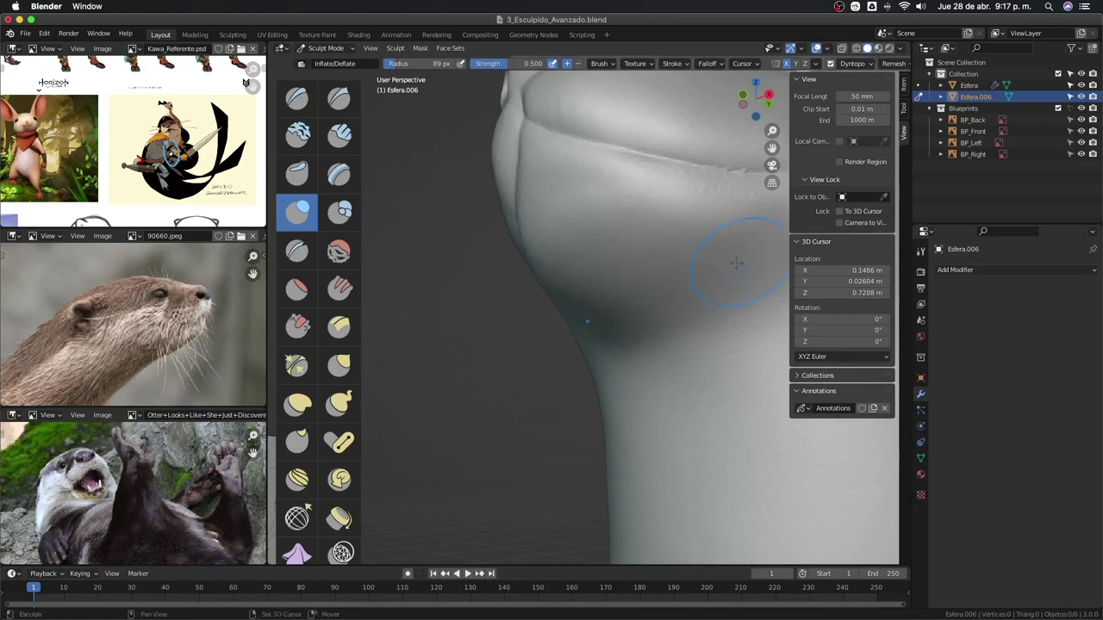
mouse_move(737, 265)
middle_mouse_down()
mouse_move(684, 443)
mouse_move(571, 216)
mouse_move(561, 285)
middle_mouse_up()
scroll(557, 293, "up", 2)
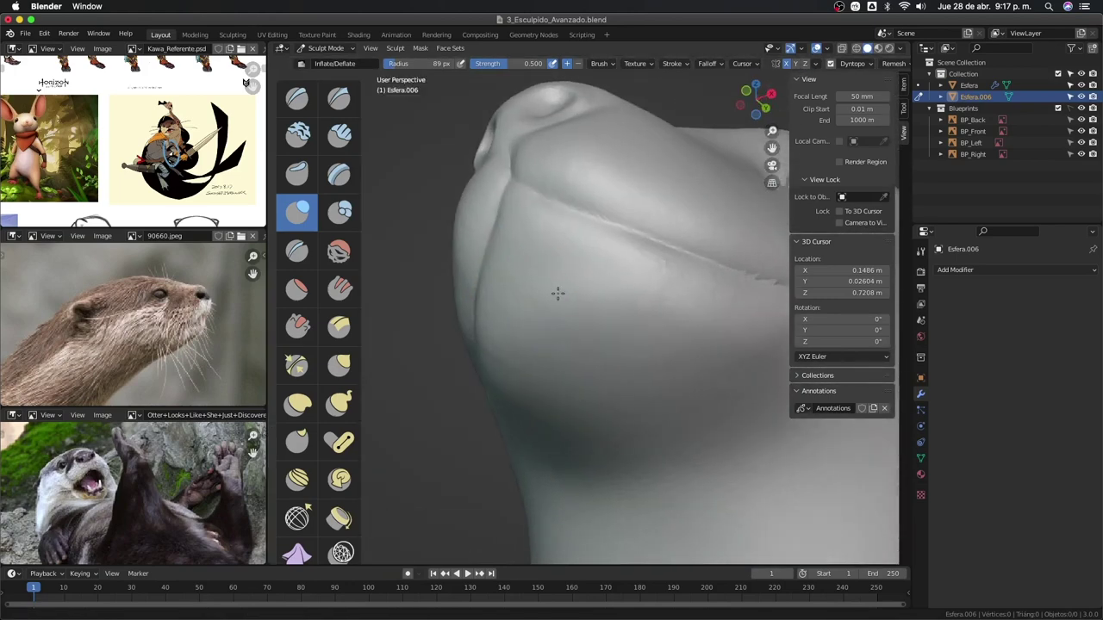
scroll(660, 245, "down", 3)
mouse_move(660, 245)
middle_mouse_down()
mouse_move(566, 492)
mouse_move(690, 399)
mouse_move(615, 283)
mouse_move(653, 354)
mouse_move(556, 226)
middle_mouse_up()
scroll(635, 345, "up", 2)
Crease and pull the otter's back with the Crease and Grab brushes at 111 px
key("shift+c")
middle_click_drag(566, 175, 536, 336)
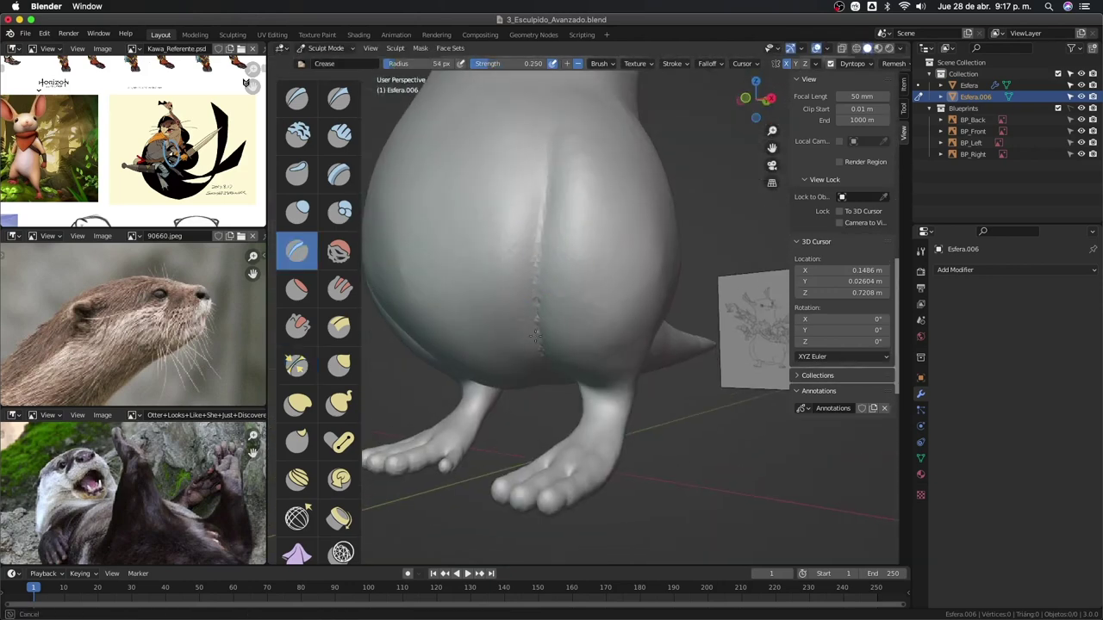
left_click(892, 115)
mouse_move(591, 210)
middle_mouse_down()
mouse_move(631, 360)
mouse_move(520, 242)
mouse_move(561, 289)
mouse_move(591, 393)
mouse_move(549, 350)
middle_mouse_up()
key("g")
key("f")
left_click(608, 339)
Inflate the hand's palm and fingers so they fill out more evenly
key("i")
mouse_move(542, 298)
middle_mouse_down()
mouse_move(542, 332)
mouse_move(571, 332)
mouse_move(621, 233)
middle_mouse_up()
middle_click_drag(719, 302, 673, 252)
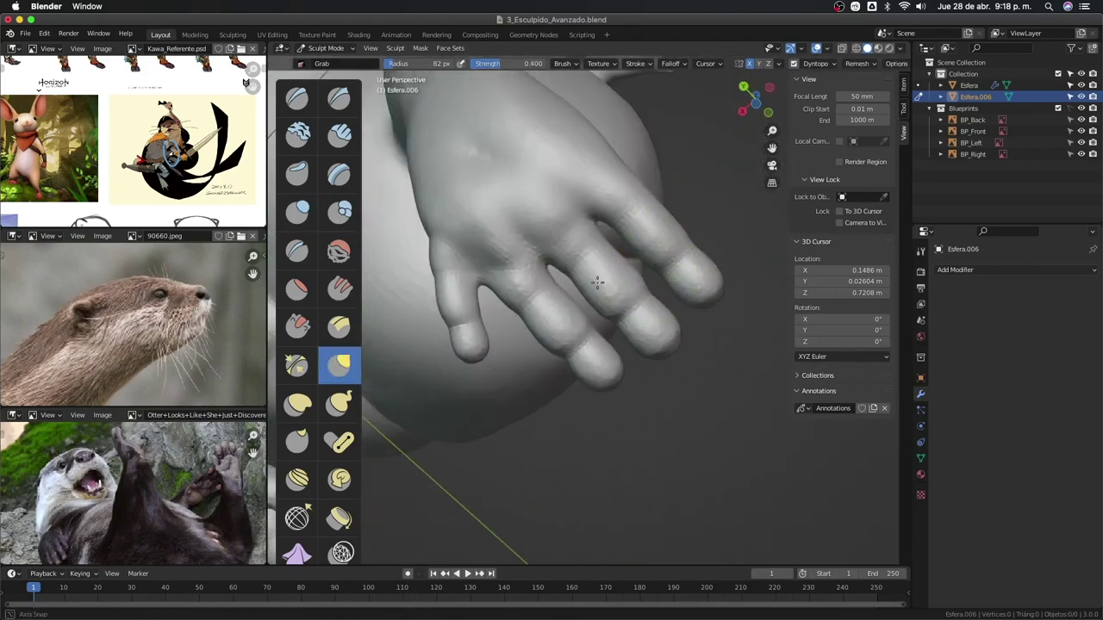
mouse_move(597, 283)
middle_mouse_down()
mouse_move(607, 354)
mouse_move(591, 382)
mouse_move(634, 406)
mouse_move(615, 353)
middle_mouse_up()
key("i")
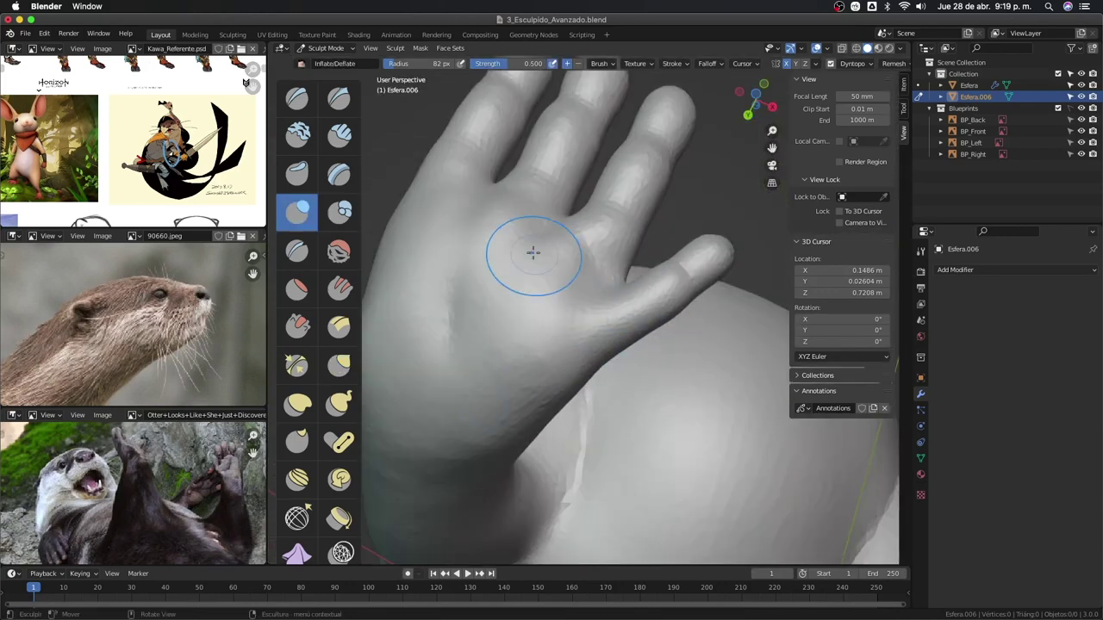
mouse_move(533, 252)
middle_mouse_down()
mouse_move(635, 333)
mouse_move(608, 282)
mouse_move(520, 218)
middle_mouse_up()
mouse_move(597, 265)
middle_mouse_down()
mouse_move(660, 325)
mouse_move(623, 345)
mouse_move(638, 358)
mouse_move(621, 368)
mouse_move(647, 221)
mouse_move(603, 259)
mouse_move(594, 223)
mouse_move(598, 365)
mouse_move(598, 284)
mouse_move(615, 288)
mouse_move(576, 254)
middle_mouse_up()
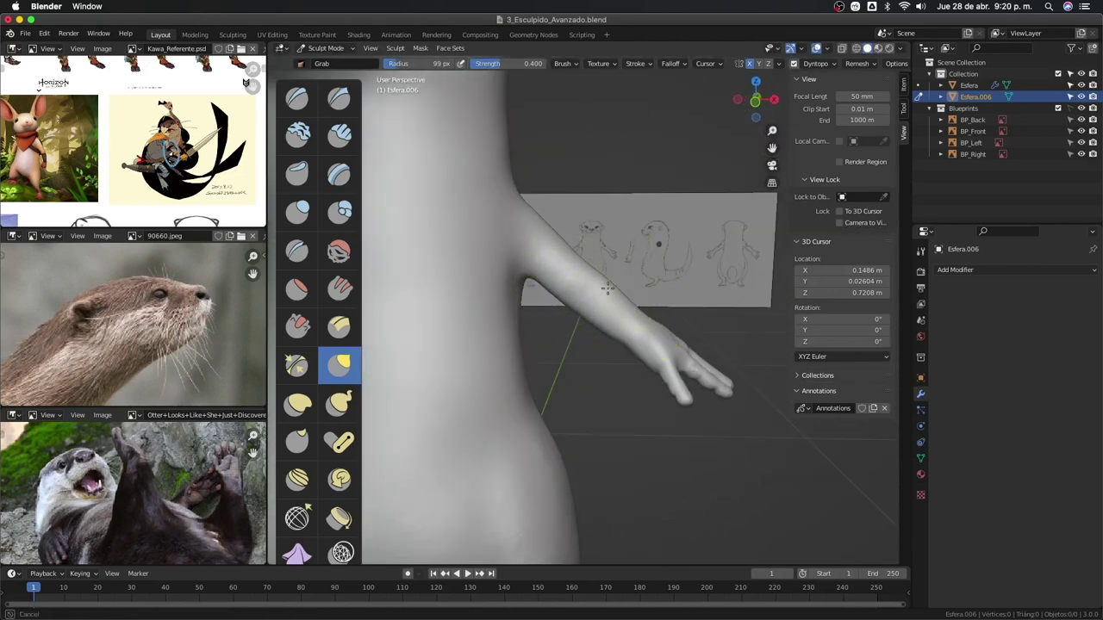
Frame the head from the front and pull the back of the ear into shape
mouse_move(608, 289)
middle_mouse_down()
mouse_move(583, 320)
mouse_move(660, 394)
mouse_move(713, 377)
middle_mouse_up()
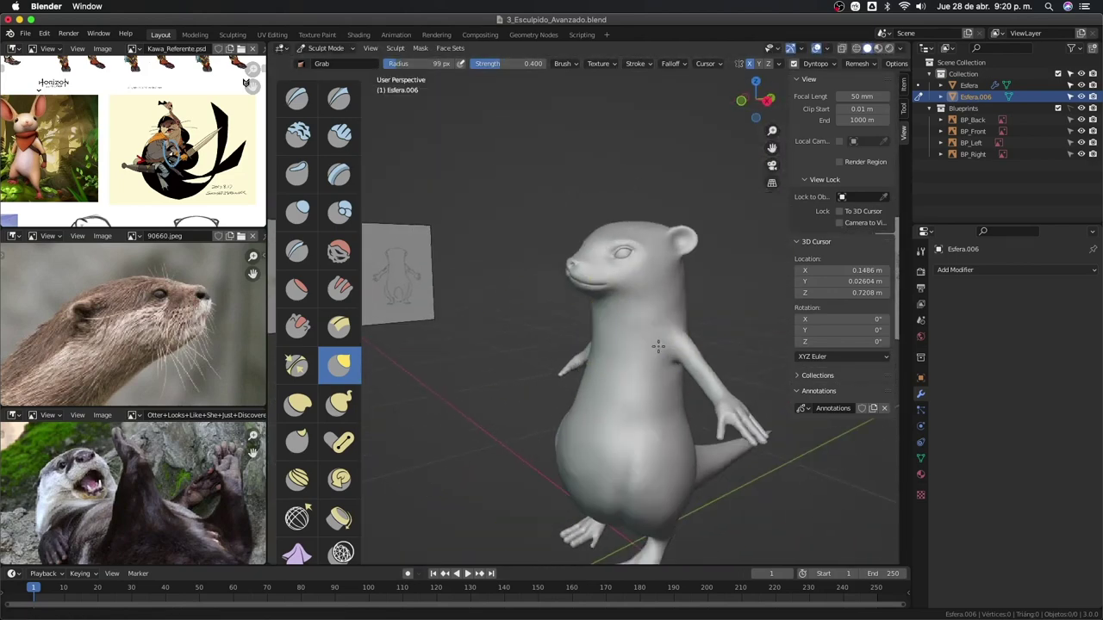
mouse_move(658, 346)
middle_mouse_down()
mouse_move(667, 327)
mouse_move(606, 278)
mouse_move(628, 374)
mouse_move(648, 323)
middle_mouse_up()
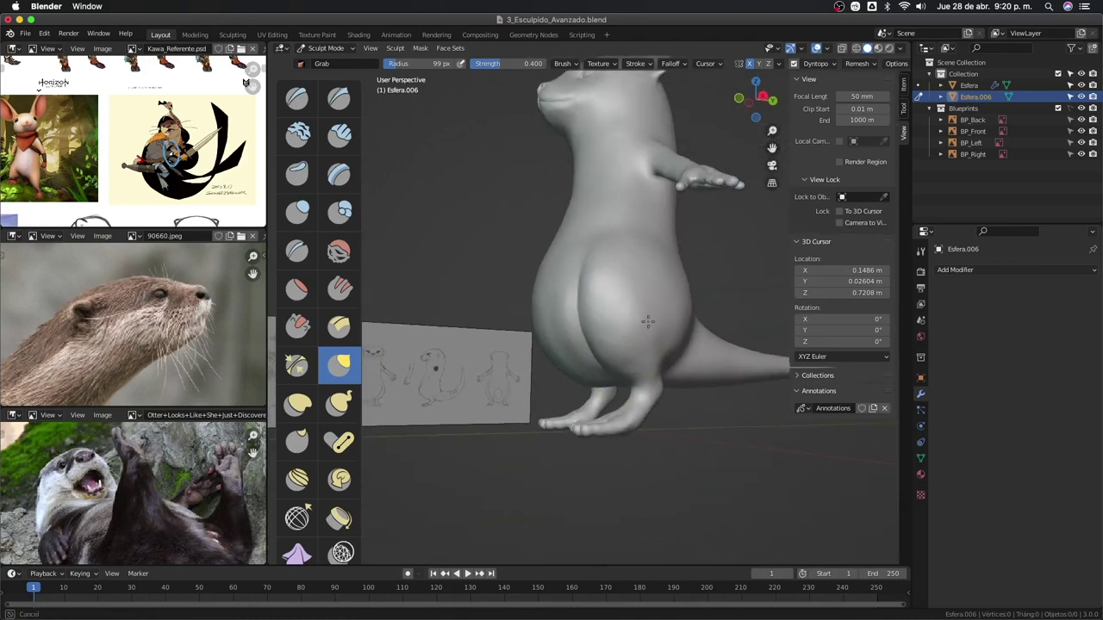
middle_click_drag(591, 290, 714, 247)
scroll(640, 246, "up", 5)
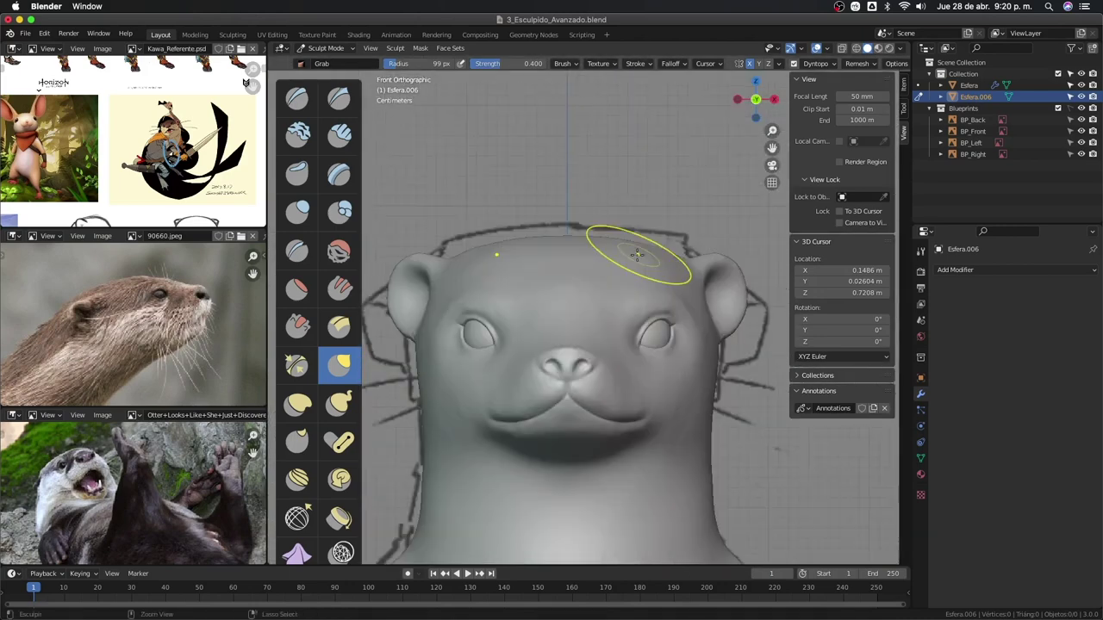
mouse_move(640, 246)
middle_mouse_down()
mouse_move(594, 265)
mouse_move(660, 333)
mouse_move(652, 273)
middle_mouse_up()
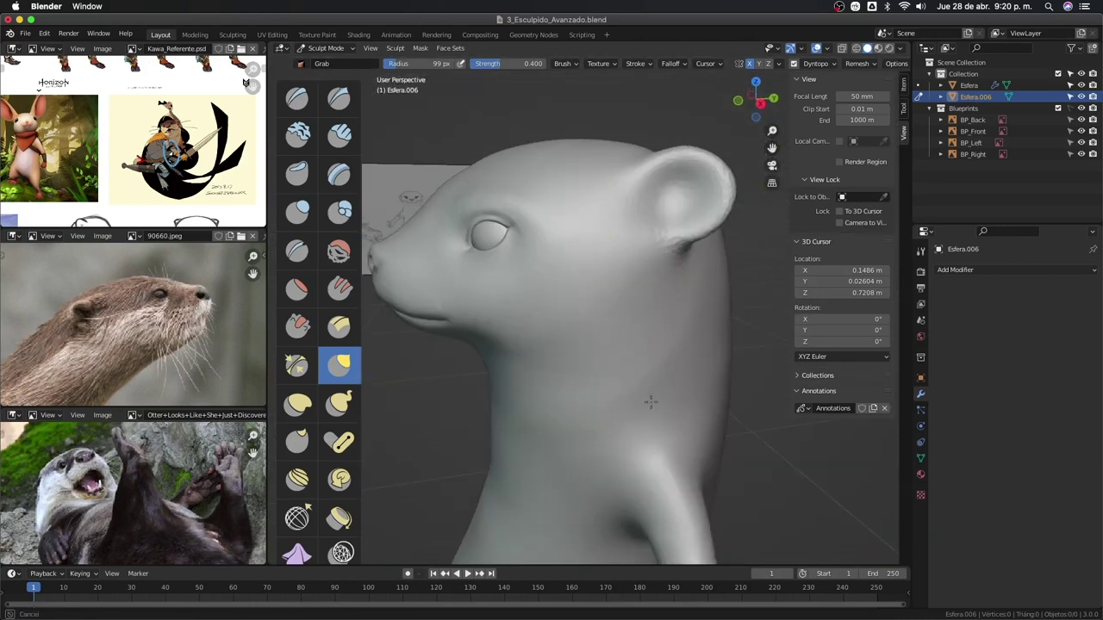
key("shift+c")
scroll(675, 249, "up", 3)
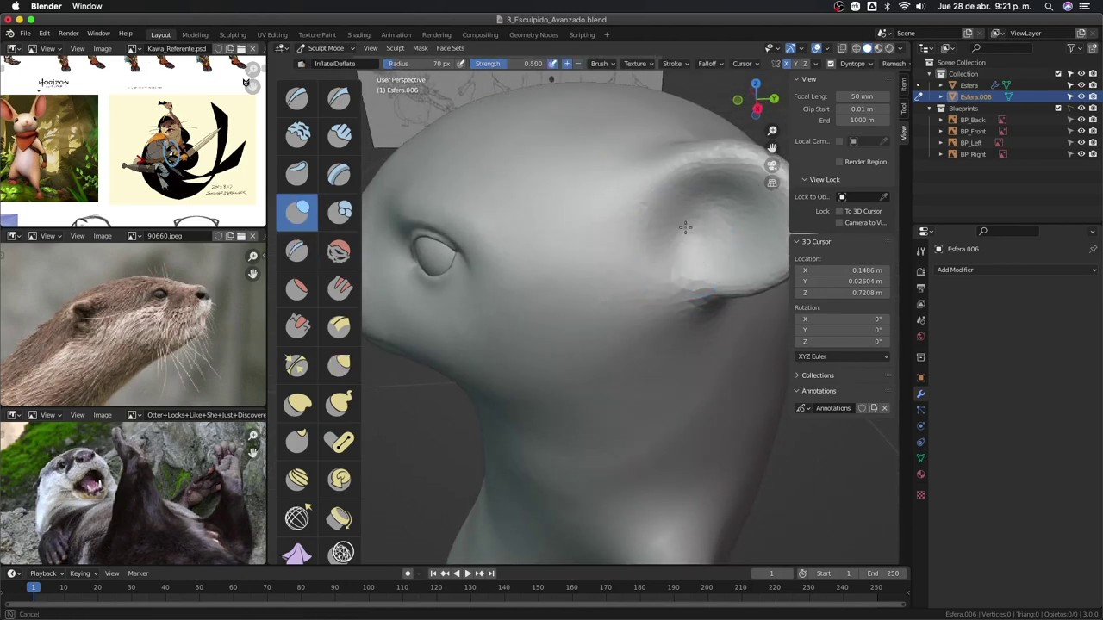
key("g")
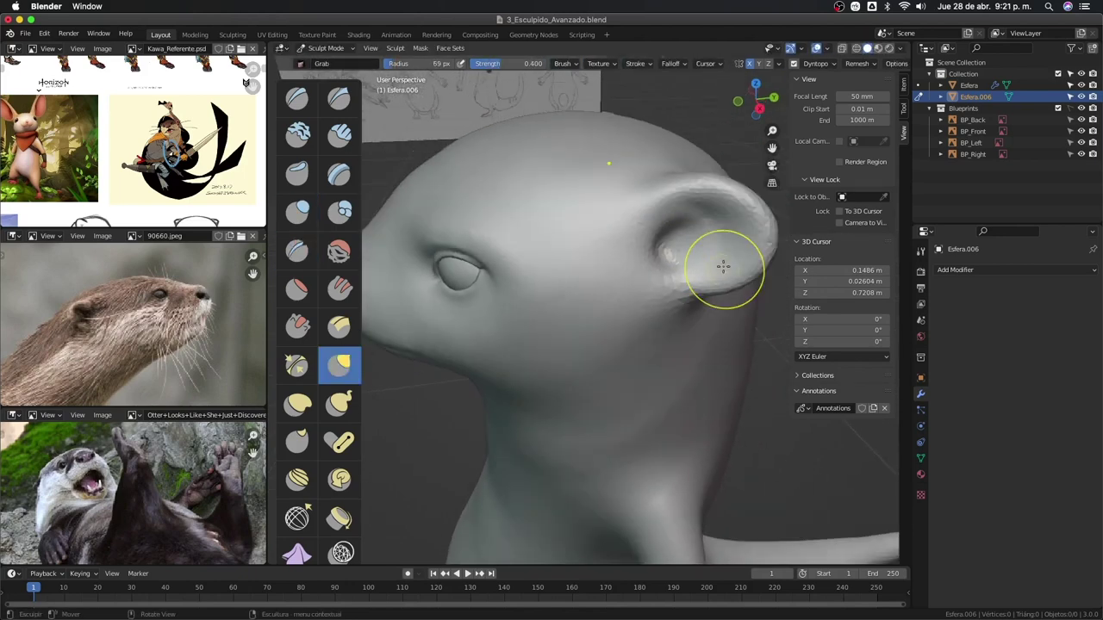
mouse_move(719, 256)
middle_mouse_down()
mouse_move(583, 210)
mouse_move(683, 221)
mouse_move(546, 278)
mouse_move(706, 266)
mouse_move(701, 169)
mouse_move(578, 209)
mouse_move(573, 287)
mouse_move(645, 221)
mouse_move(655, 241)
mouse_move(646, 289)
mouse_move(596, 278)
mouse_move(617, 371)
mouse_move(603, 381)
mouse_move(597, 304)
mouse_move(581, 362)
mouse_move(591, 276)
mouse_move(591, 308)
mouse_move(635, 341)
middle_mouse_up()
Inflate, pull and crease the ear into a hollow, pointed flap blended into the head
key("f")
scroll(546, 278, "down", 3)
scroll(702, 169, "up", 3)
key("i")
key("g")
key("shift+c")
scroll(617, 368, "down", 3)
key("g")
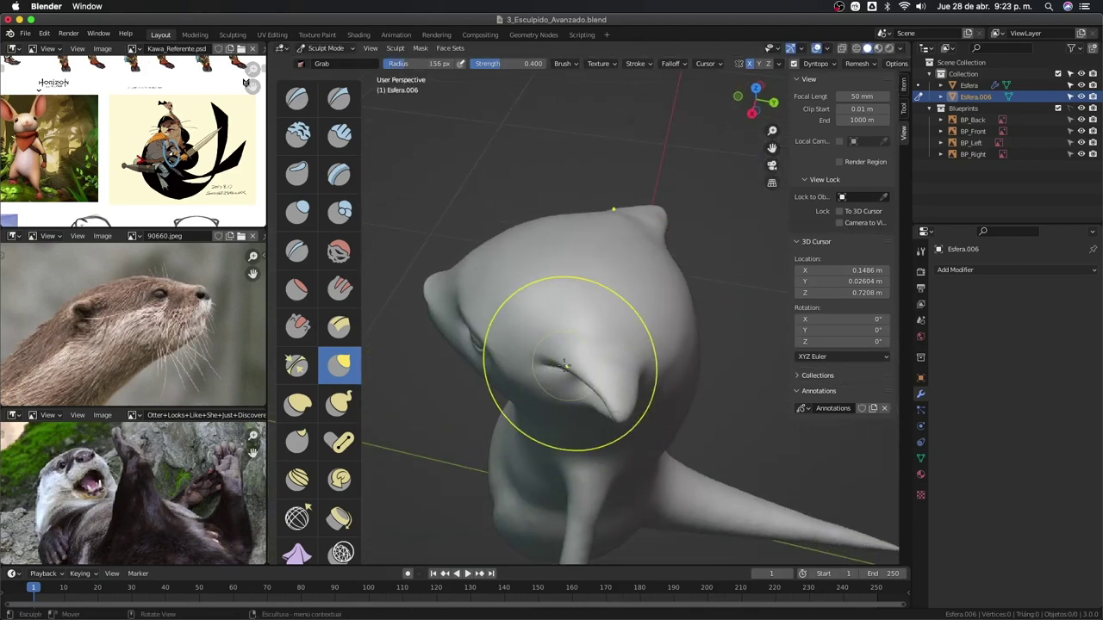
middle_click_drag(576, 385, 668, 378)
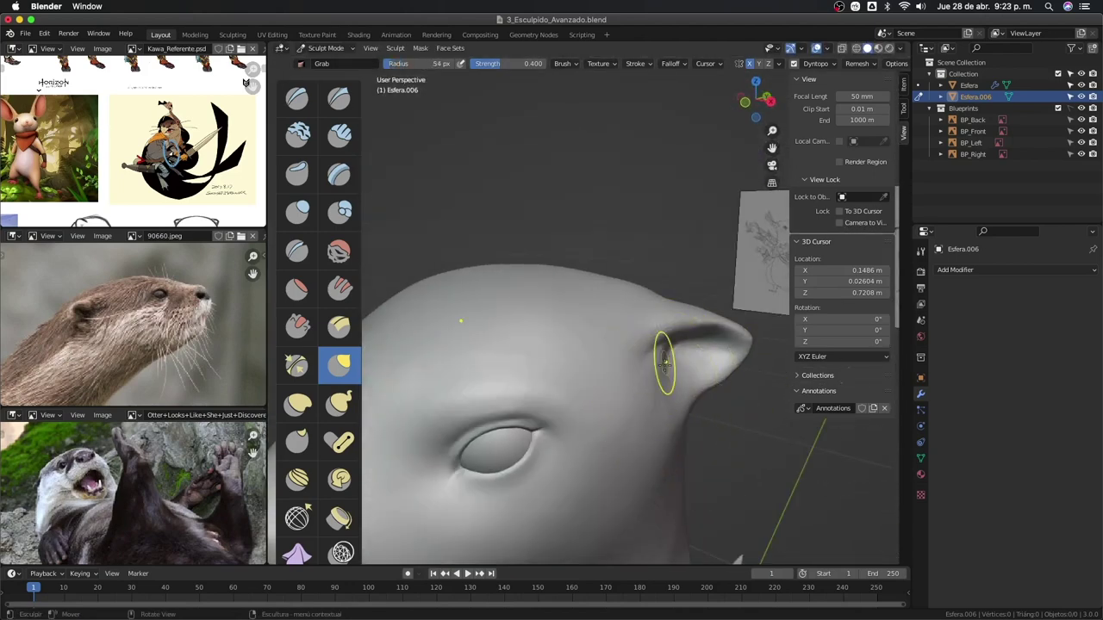
mouse_move(644, 457)
middle_mouse_down()
mouse_move(652, 332)
mouse_move(561, 414)
mouse_move(591, 345)
mouse_move(650, 302)
mouse_move(487, 324)
middle_mouse_up()
Pull the hand into shape with the Grab brush from a close front view
key("g")
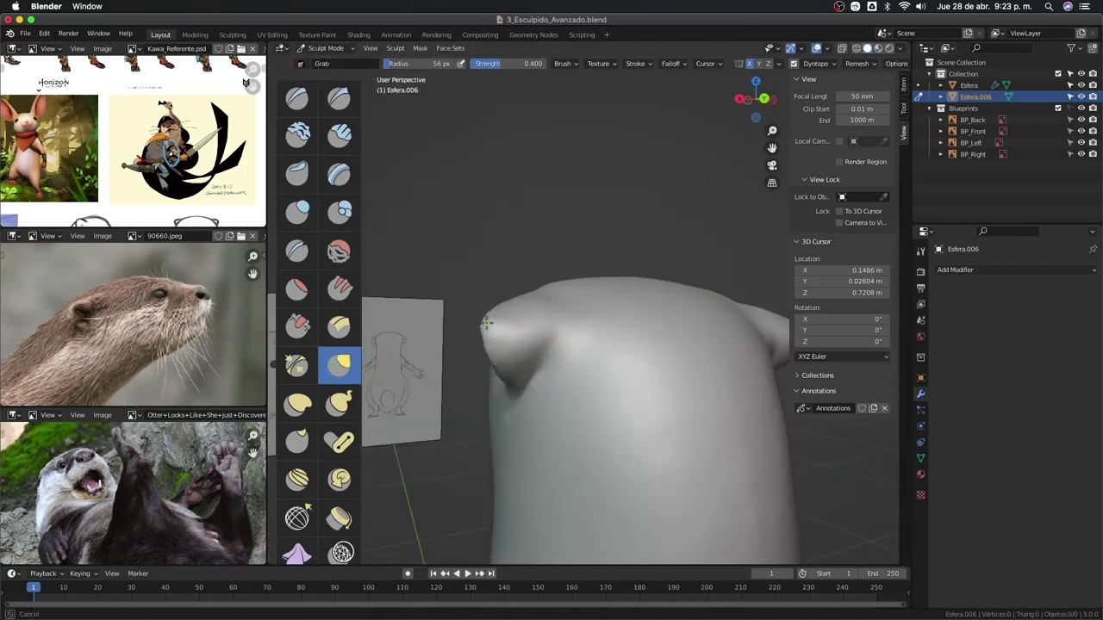
mouse_move(562, 349)
middle_mouse_down()
mouse_move(669, 324)
mouse_move(629, 419)
mouse_move(661, 320)
mouse_move(635, 387)
mouse_move(630, 356)
mouse_move(681, 353)
mouse_move(632, 349)
mouse_move(608, 387)
mouse_move(584, 308)
mouse_move(605, 347)
mouse_move(689, 344)
mouse_move(670, 284)
mouse_move(617, 216)
middle_mouse_up()
scroll(603, 345, "up", 2)
scroll(615, 357, "down", 3)
mouse_move(648, 166)
middle_mouse_down()
mouse_move(615, 357)
mouse_move(633, 305)
middle_mouse_up()
scroll(615, 357, "up", 3)
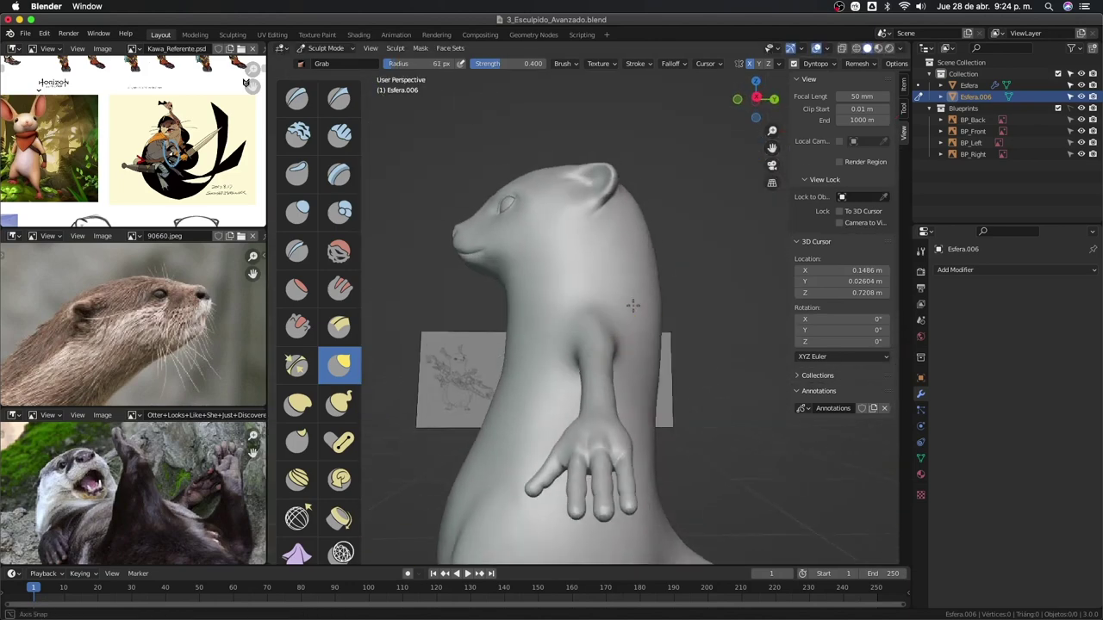
scroll(622, 341, "up", 3)
mouse_move(641, 362)
middle_mouse_down()
mouse_move(646, 291)
mouse_move(658, 293)
middle_mouse_up()
mouse_move(583, 286)
middle_mouse_down()
mouse_move(641, 325)
mouse_move(574, 337)
mouse_move(729, 370)
mouse_move(639, 299)
mouse_move(551, 362)
mouse_move(492, 387)
mouse_move(664, 308)
mouse_move(644, 256)
mouse_move(645, 271)
mouse_move(693, 289)
mouse_move(704, 201)
middle_mouse_up()
Crease and pull the finger details on the back of the hand
key("shift+c")
key("g")
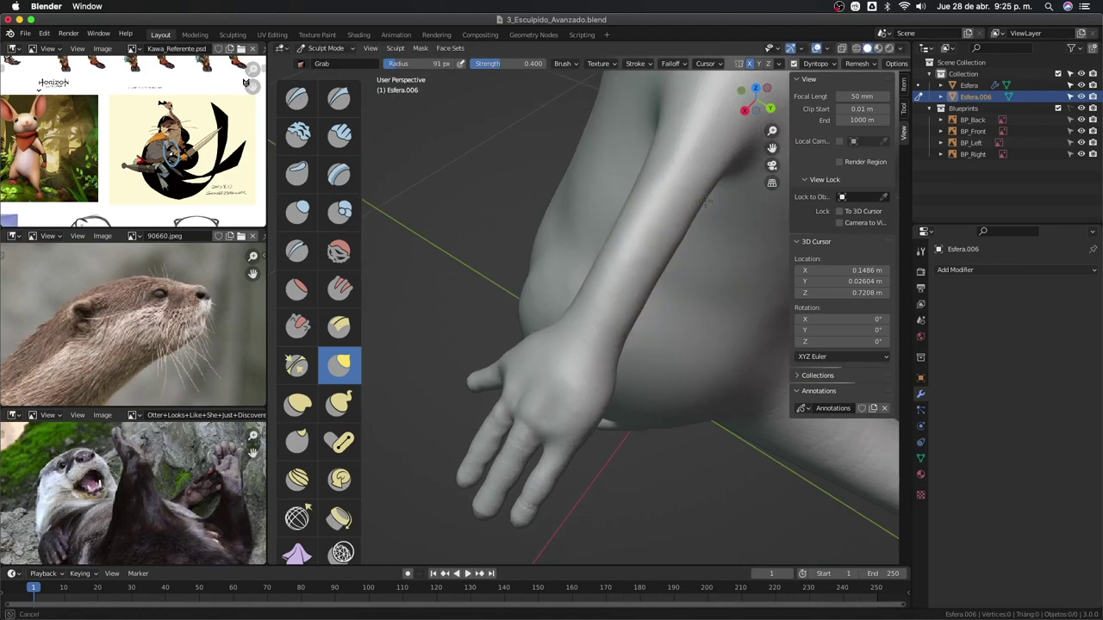
mouse_move(657, 343)
middle_mouse_down()
mouse_move(618, 307)
mouse_move(680, 344)
mouse_move(652, 370)
mouse_move(611, 234)
mouse_move(658, 320)
mouse_move(733, 296)
middle_mouse_up()
key("g")
scroll(628, 374, "down", 5)
Inflate the hips and lower body, checking from top and bottom views
middle_click_drag(628, 374, 597, 338)
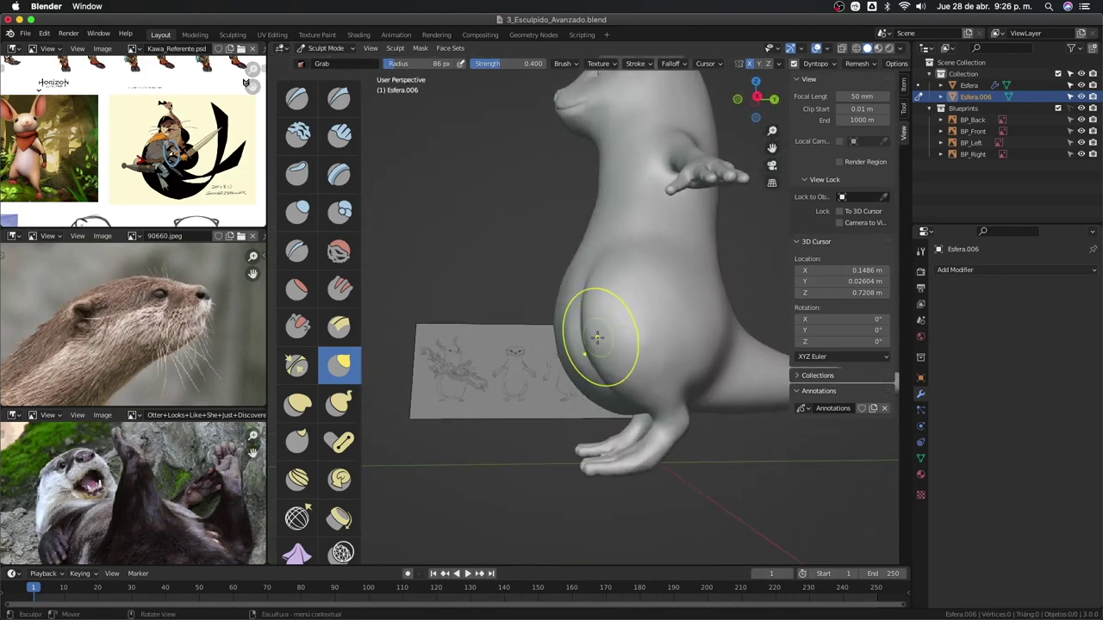
mouse_move(602, 293)
middle_mouse_down()
mouse_move(638, 310)
mouse_move(586, 315)
mouse_move(621, 349)
mouse_move(574, 333)
middle_mouse_up()
key("i")
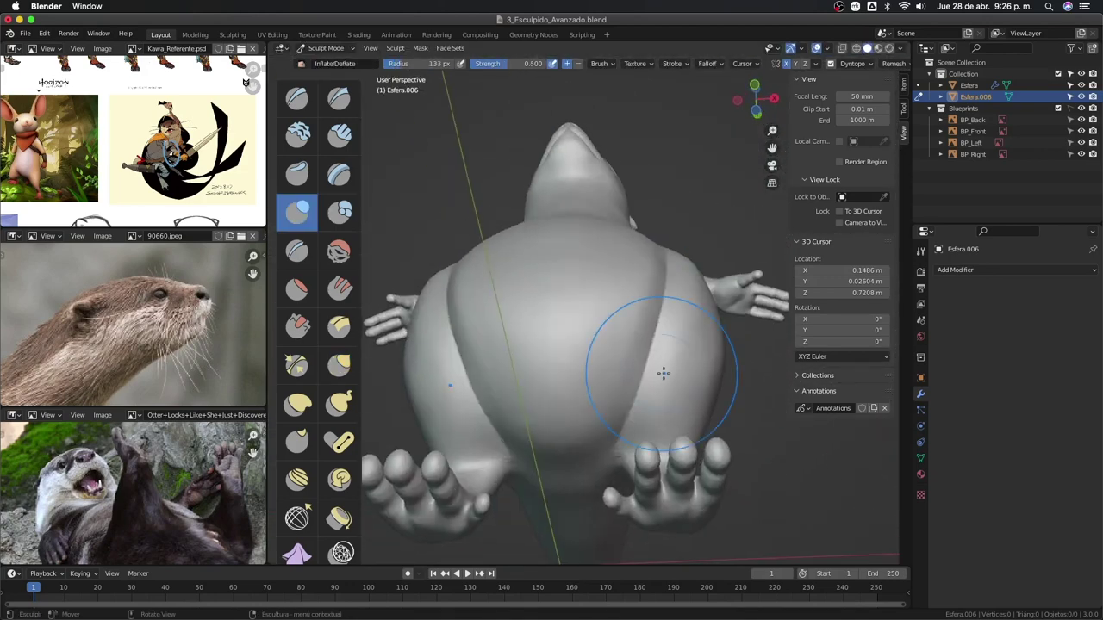
mouse_move(635, 395)
middle_mouse_down()
mouse_move(616, 233)
mouse_move(628, 333)
mouse_move(669, 308)
mouse_move(681, 257)
middle_mouse_up()
key("ctrl+KP_7")
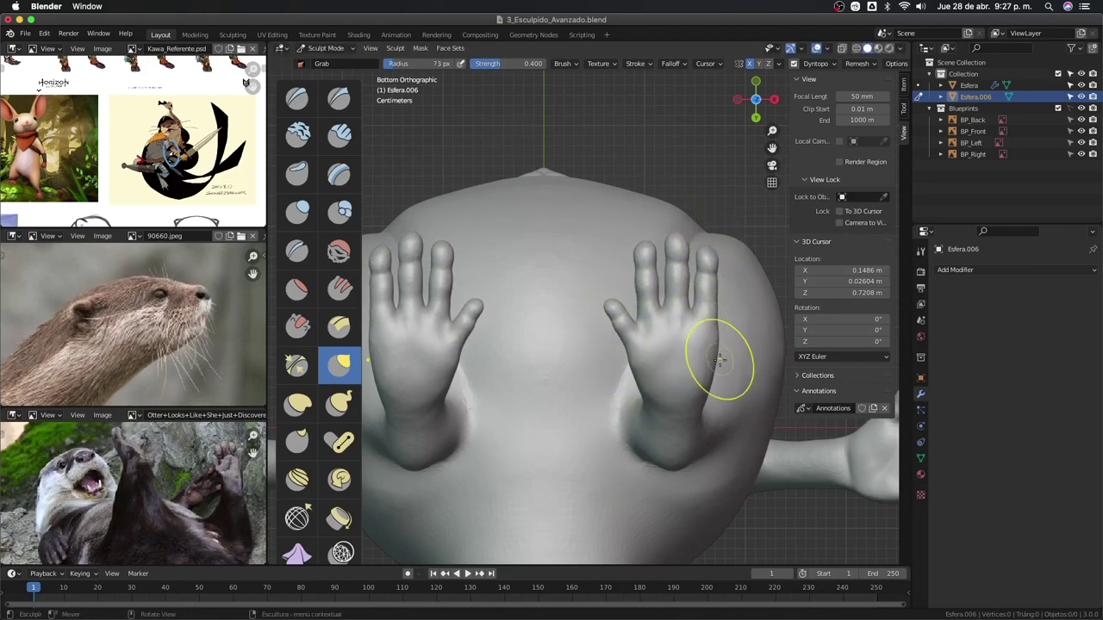
Sharpen the eye outlines on the head with the Crease brush
mouse_move(720, 360)
middle_mouse_down()
mouse_move(681, 425)
mouse_move(672, 345)
mouse_move(646, 423)
mouse_move(712, 374)
mouse_move(689, 307)
mouse_move(633, 410)
middle_mouse_up()
scroll(698, 353, "down", 10)
scroll(690, 308, "up", 3)
scroll(700, 320, "up", 8)
key("shift+c")
key("f")
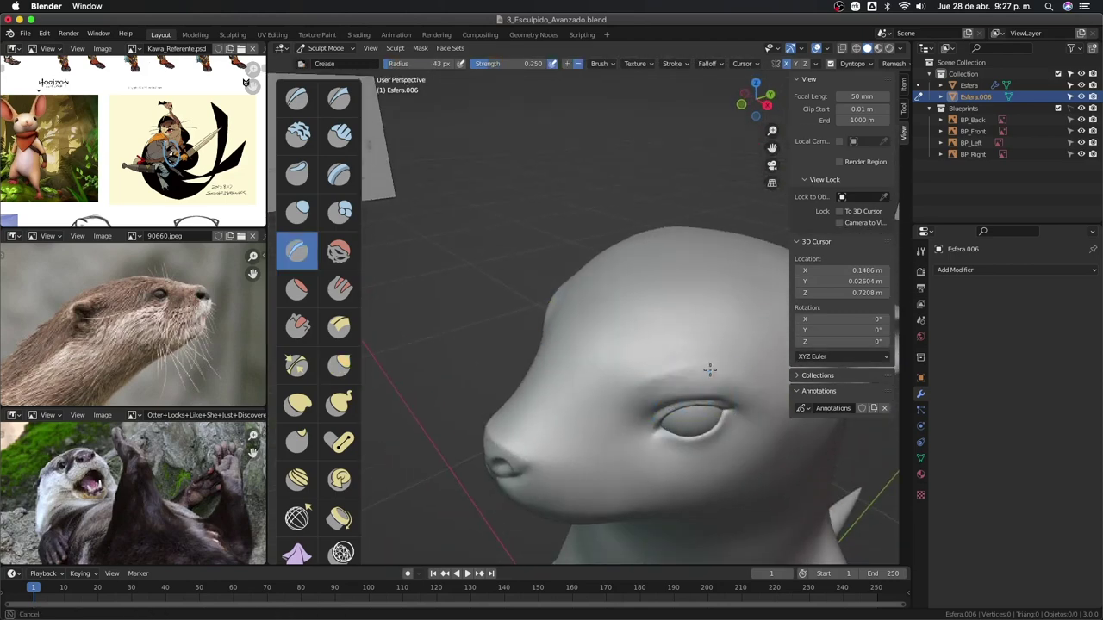
mouse_move(765, 379)
middle_mouse_down()
mouse_move(739, 389)
mouse_move(642, 346)
mouse_move(738, 423)
mouse_move(685, 431)
middle_mouse_up()
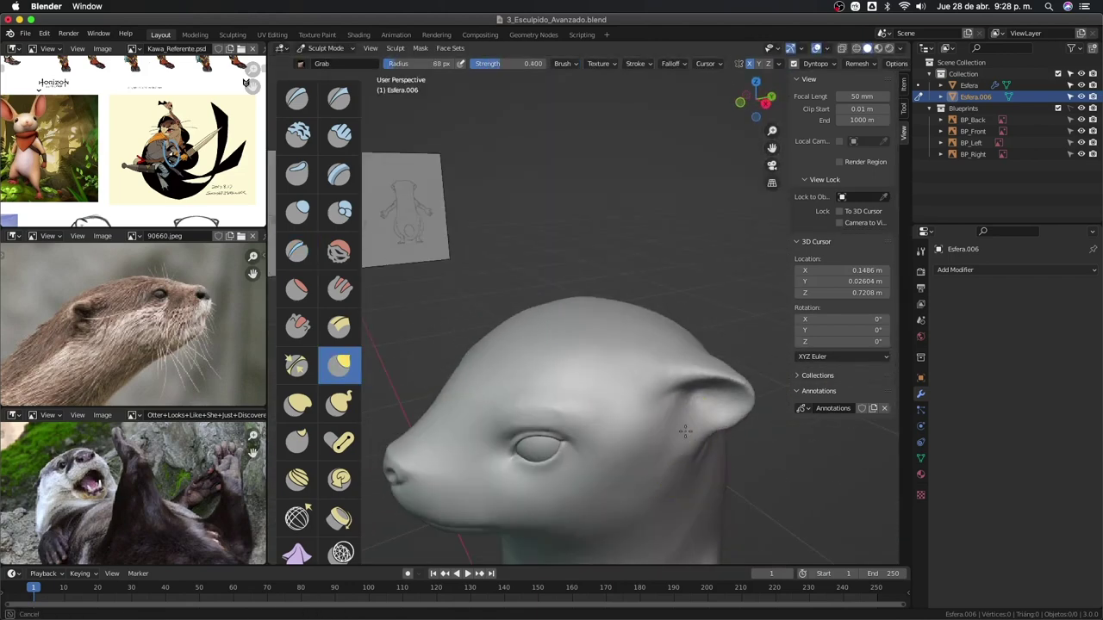
key("shift+c")
scroll(660, 474, "down", 4)
mouse_move(660, 474)
middle_mouse_down()
mouse_move(673, 419)
mouse_move(723, 333)
mouse_move(719, 385)
mouse_move(690, 362)
mouse_move(716, 380)
mouse_move(709, 336)
middle_mouse_up()
scroll(720, 385, "up", 2)
scroll(719, 385, "down", 3)
Exclude the Blueprints collection to hide the reference sketches
left_click(1058, 109)
scroll(578, 390, "up", 5)
mouse_move(577, 391)
middle_mouse_down()
mouse_move(679, 327)
mouse_move(628, 271)
mouse_move(685, 296)
middle_mouse_up()
Put the otter into Edit Mode with Proportional Editing enabled
key("ctrl+Tab")
left_click(530, 275)
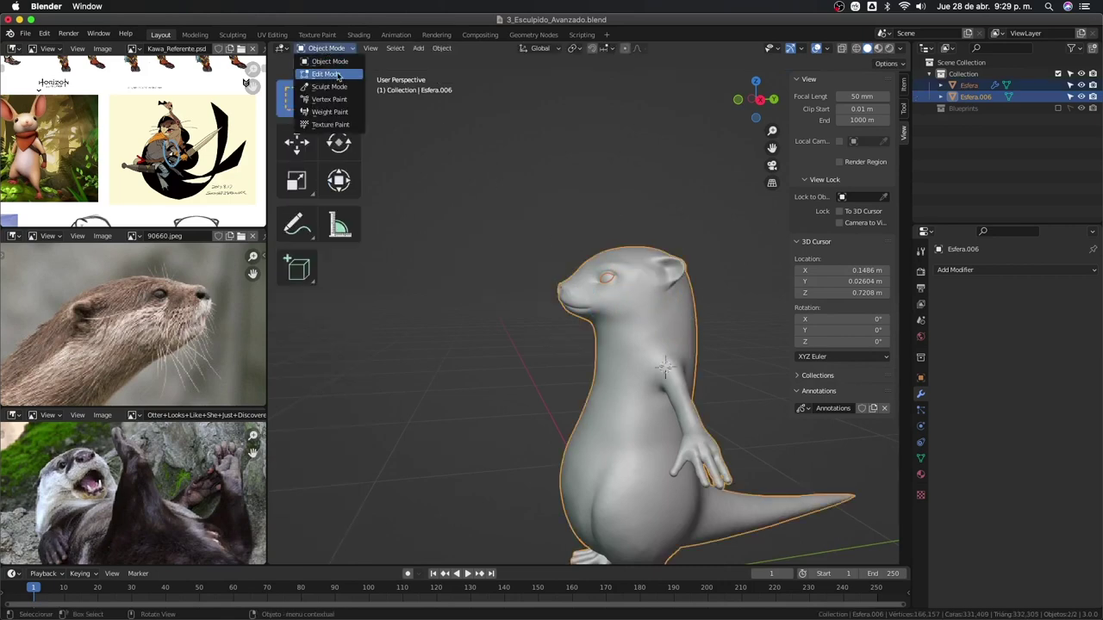
left_click(326, 75)
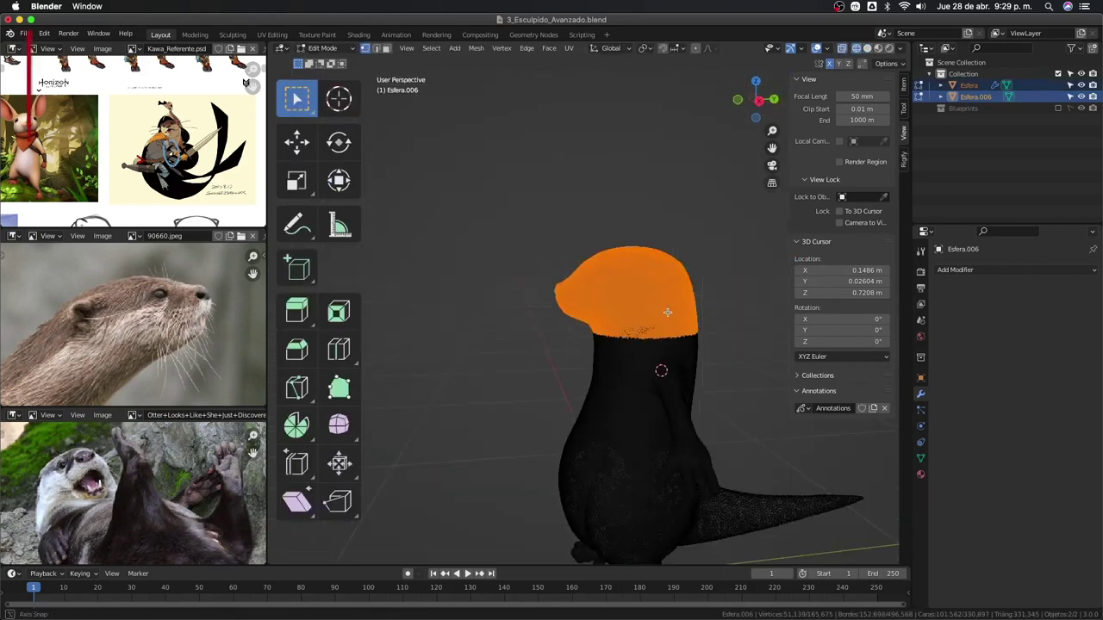
left_click(696, 50)
Enlarge the head, lifting it about 0.035 m, then leave Edit Mode and deselect
key("KP_3")
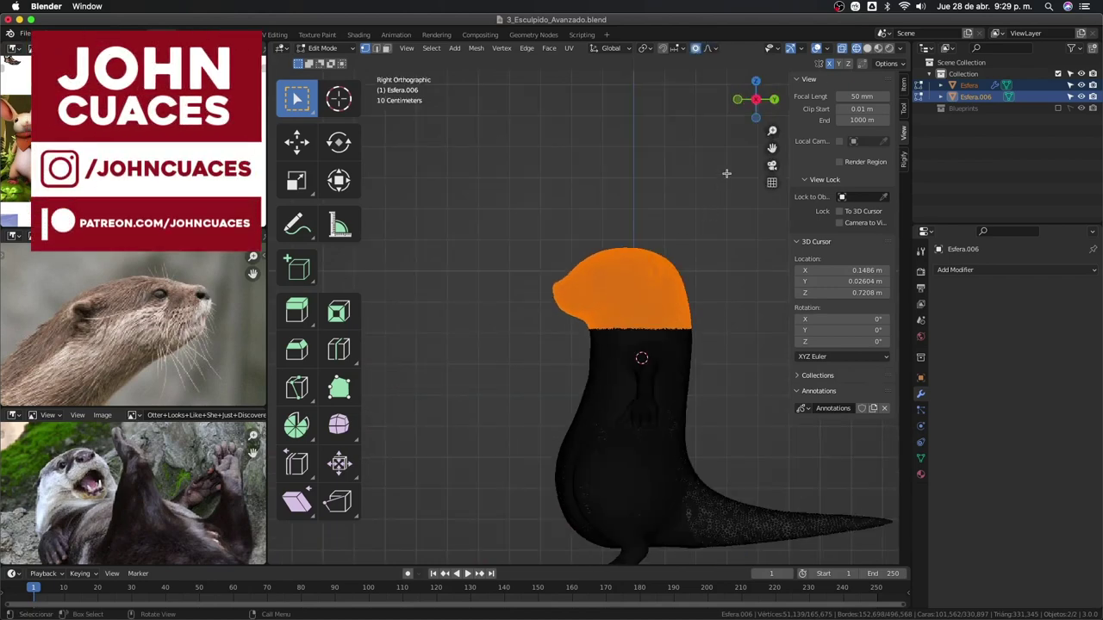
left_click(643, 291)
middle_click_drag(643, 291, 660, 340)
key("Tab")
key("alt+a")
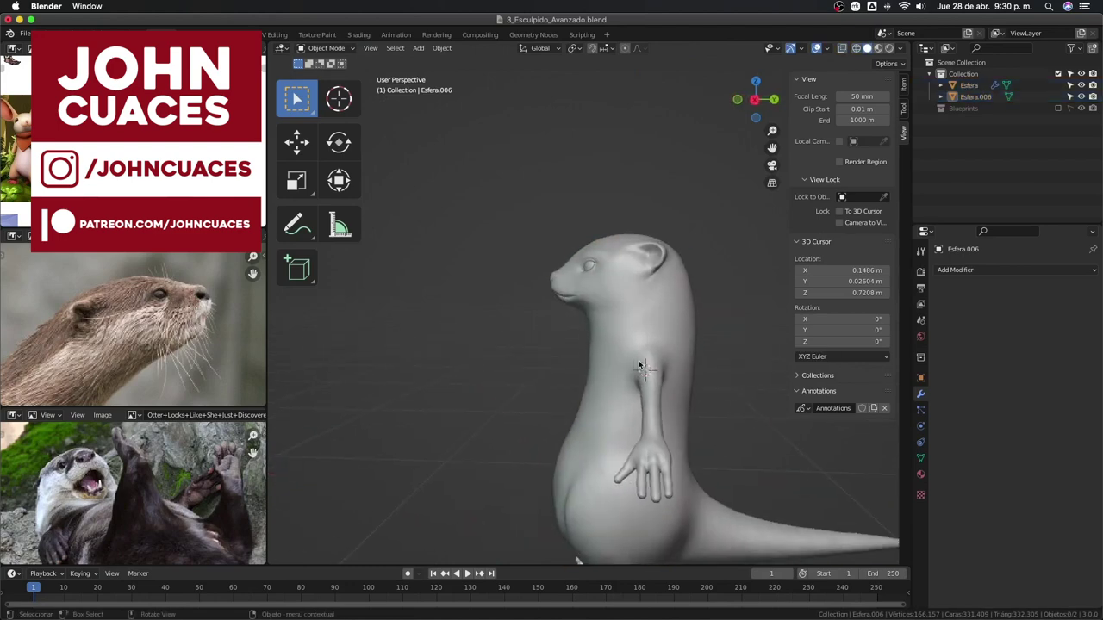
key("KP_1")
Return the otter to Sculpt Mode in a front view
scroll(704, 373, "up", 3)
scroll(703, 373, "up", 3)
middle_click_drag(703, 373, 729, 368)
key("KP_1")
key("ctrl+Tab")
scroll(689, 353, "up", 3)
scroll(655, 337, "up", 2)
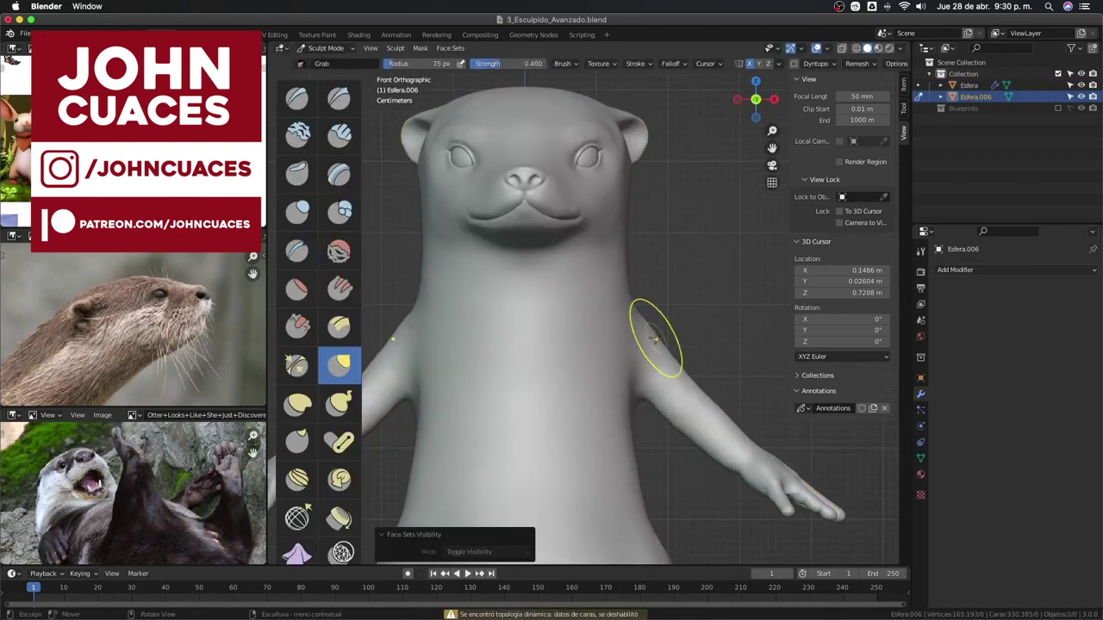
scroll(660, 360, "down", 3)
Inflate the chin area, then bring up Save As as 3_Esculpido_Avanzado.blend in New_Kawa
mouse_move(660, 360)
middle_mouse_down()
mouse_move(665, 369)
mouse_move(561, 381)
mouse_move(703, 351)
middle_mouse_up()
scroll(703, 351, "up", 4)
mouse_move(669, 271)
middle_mouse_down()
mouse_move(640, 232)
mouse_move(604, 276)
mouse_move(660, 296)
mouse_move(657, 221)
mouse_move(603, 258)
mouse_move(385, 203)
middle_mouse_up()
key("i")
key("ctrl+shift+s")
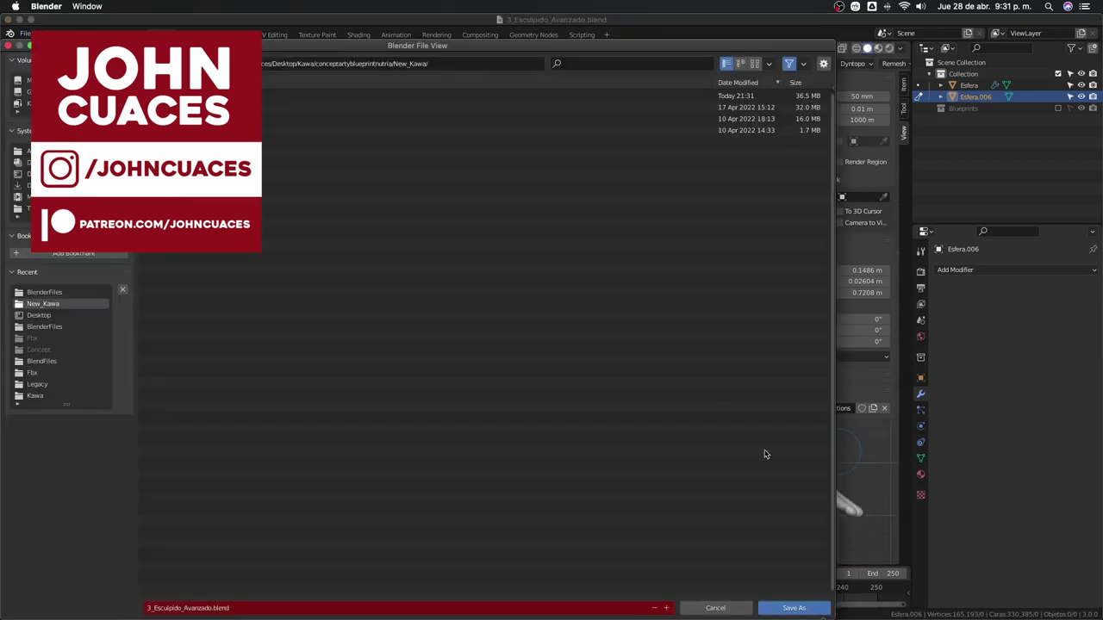